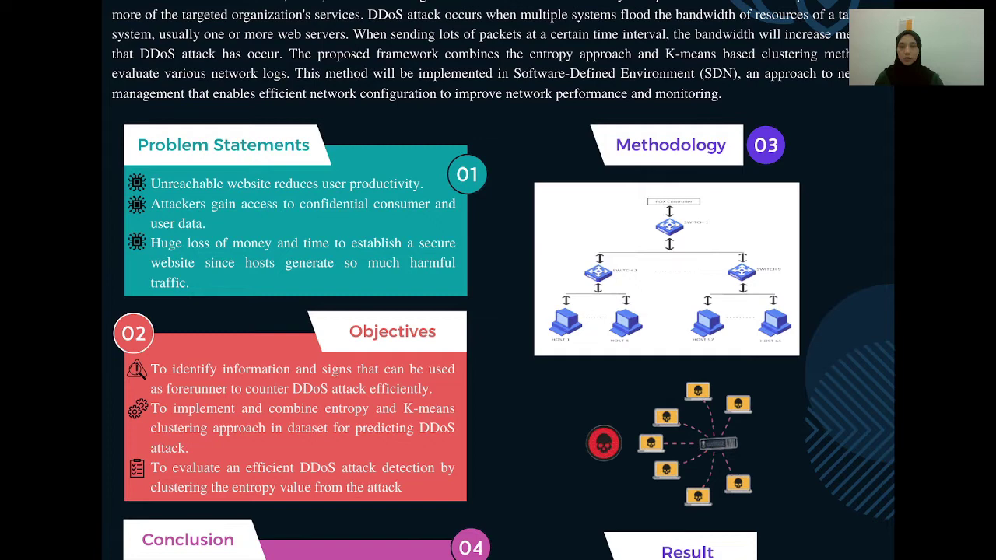
Scroll the poster down to the Conclusion, Result I/O graph and Tools row.
{"action": "scroll", "coordinate": [497, 280], "scroll_direction": "down", "scroll_amount": 3}
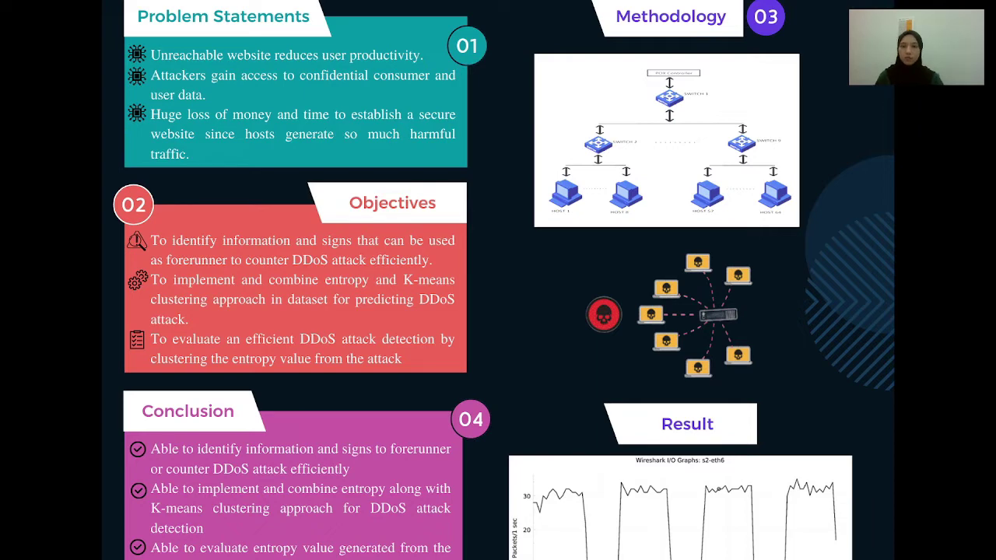
{"action": "scroll", "coordinate": [498, 280], "scroll_direction": "up", "scroll_amount": 2}
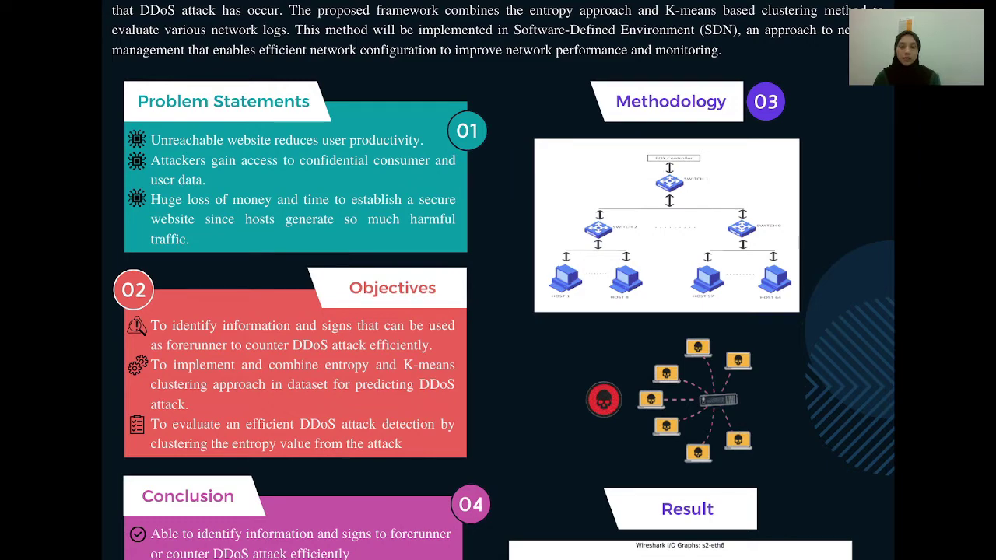
{"action": "scroll", "coordinate": [497, 280], "scroll_direction": "down", "scroll_amount": 5}
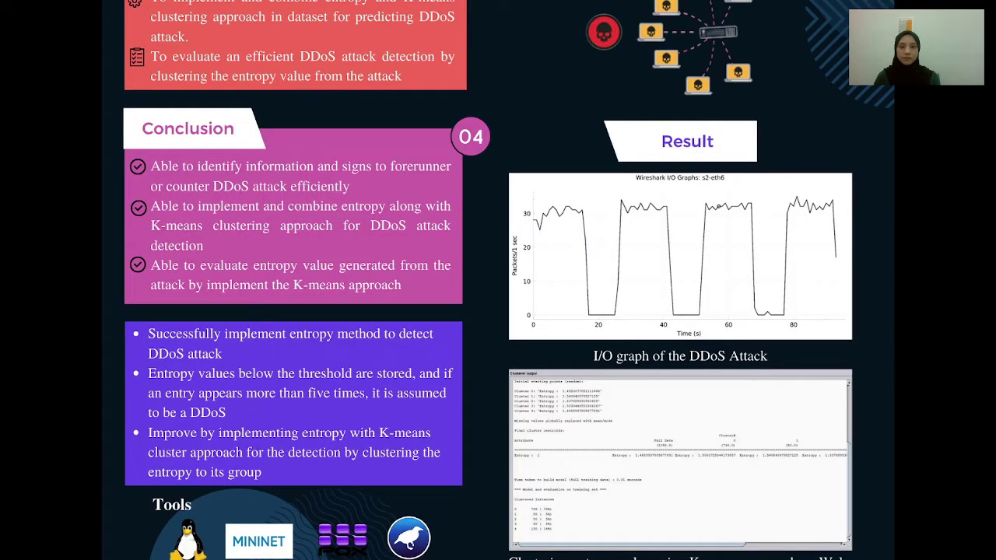
{"action": "scroll", "coordinate": [498, 280], "scroll_direction": "down", "scroll_amount": 1}
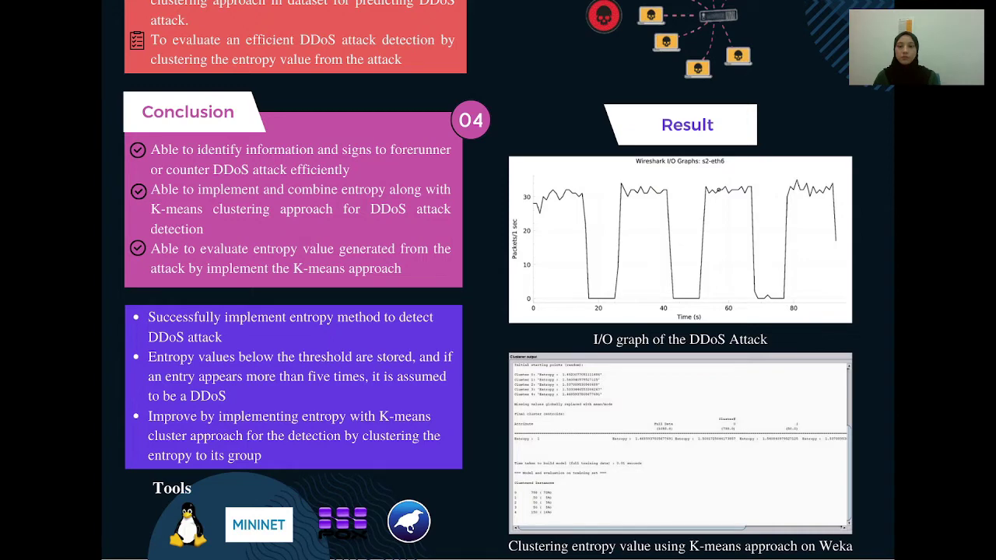
Scroll the poster up slightly.
{"action": "scroll", "coordinate": [498, 280], "scroll_direction": "up", "scroll_amount": 2}
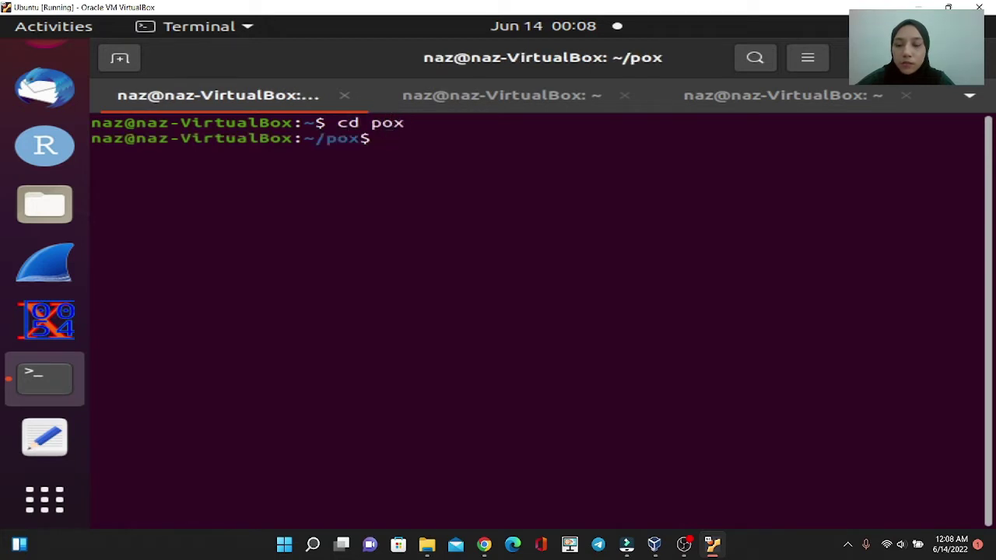
Start logging the ~/pox terminal session to attack.txt with script.
{"action": "type", "text": "t h"}
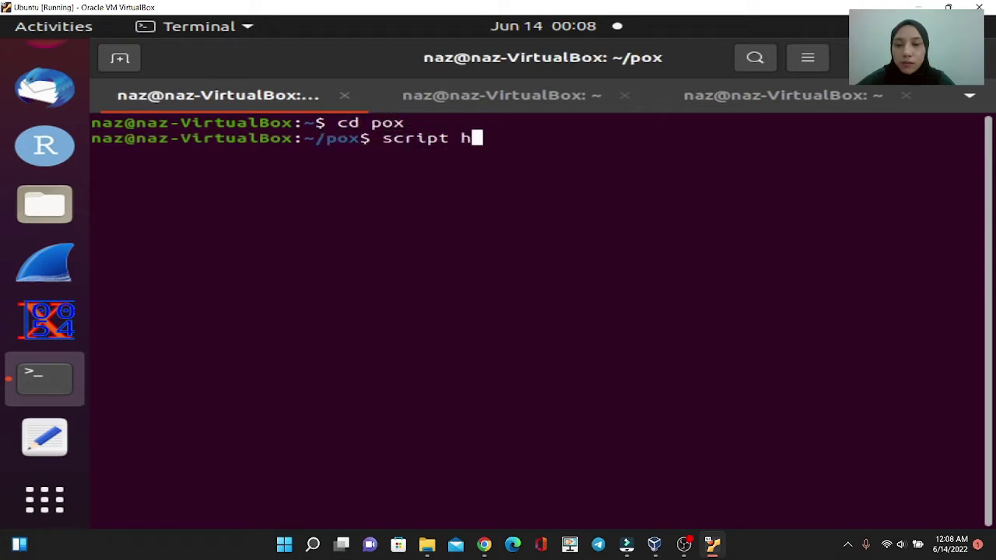
{"action": "key", "text": "BackSpace"}
{"action": "type", "text": "atat"}
{"action": "key", "text": "BackSpace"}
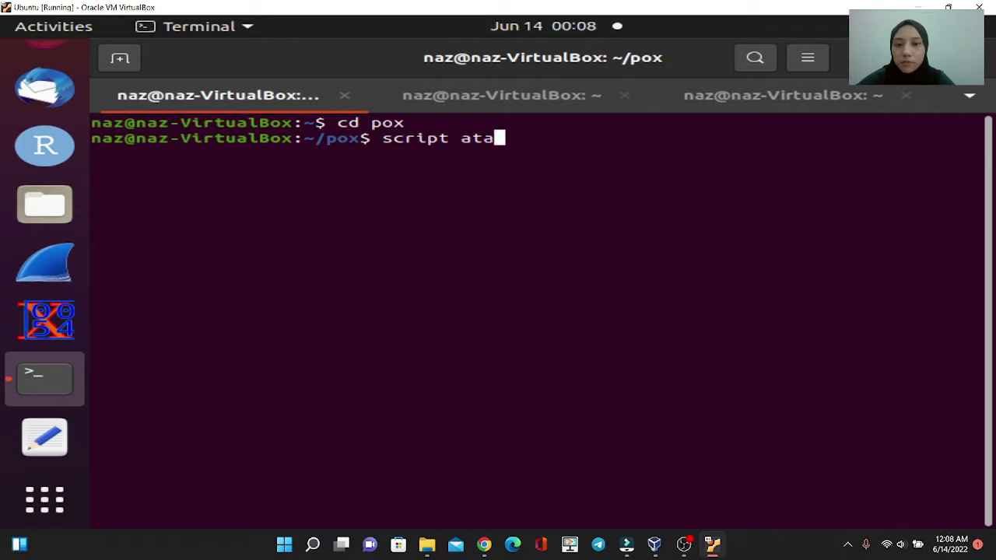
{"action": "key", "text": "BackSpace"}
{"action": "type", "text": "tack.txt"}
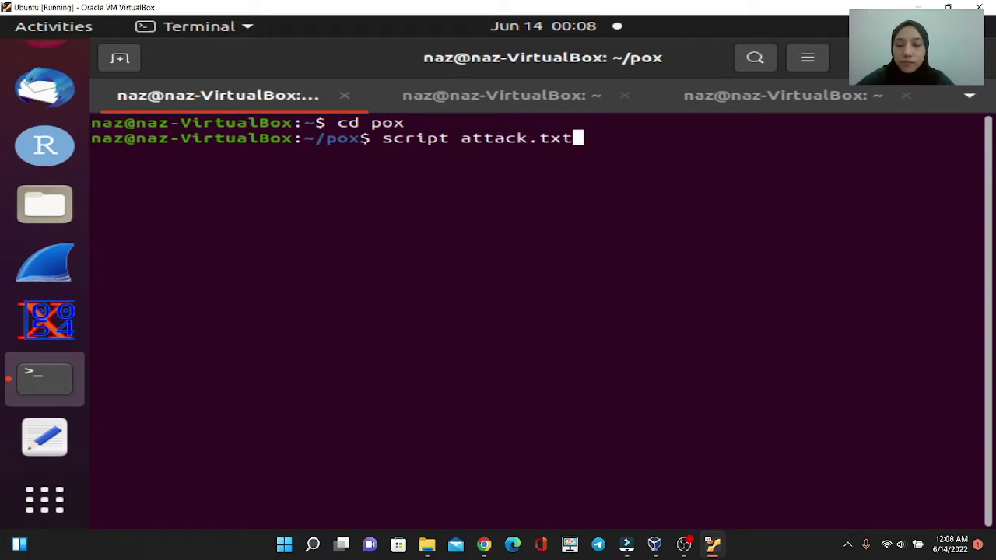
{"action": "key", "text": "Return"}
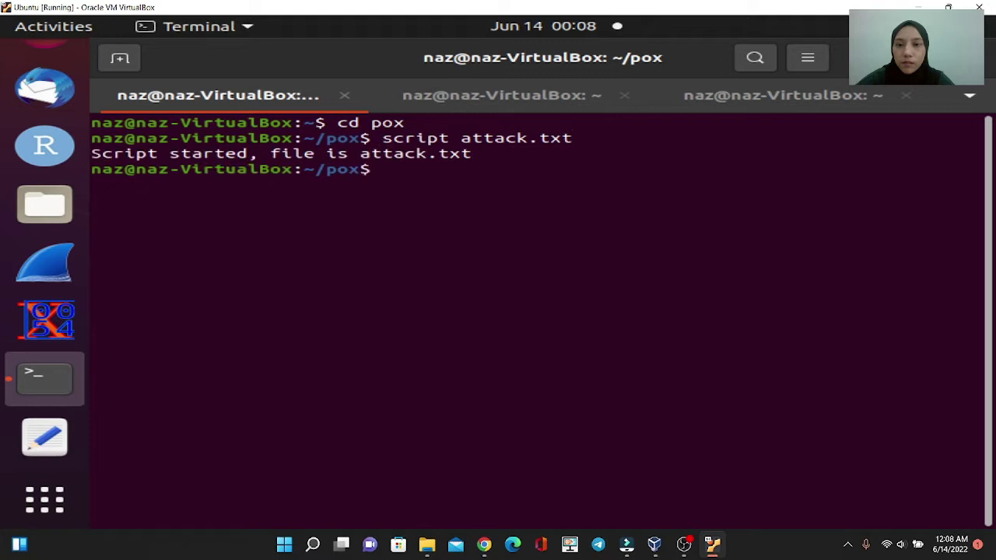
Launch Wireshark as root with sudo wireshark in the second terminal tab.
{"action": "key", "text": "ctrl+Page_Down"}
{"action": "type", "text": "s"}
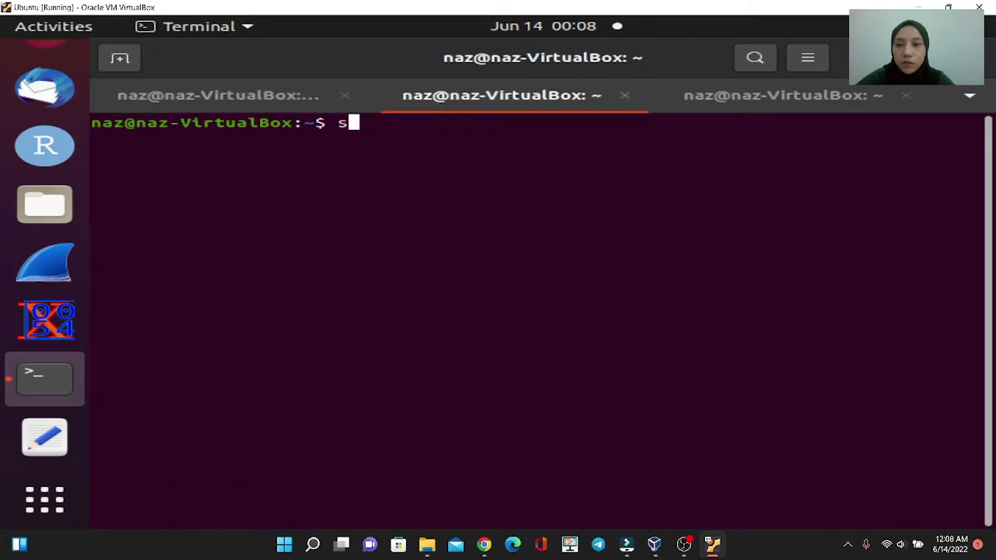
{"action": "type", "text": "udo wireshark"}
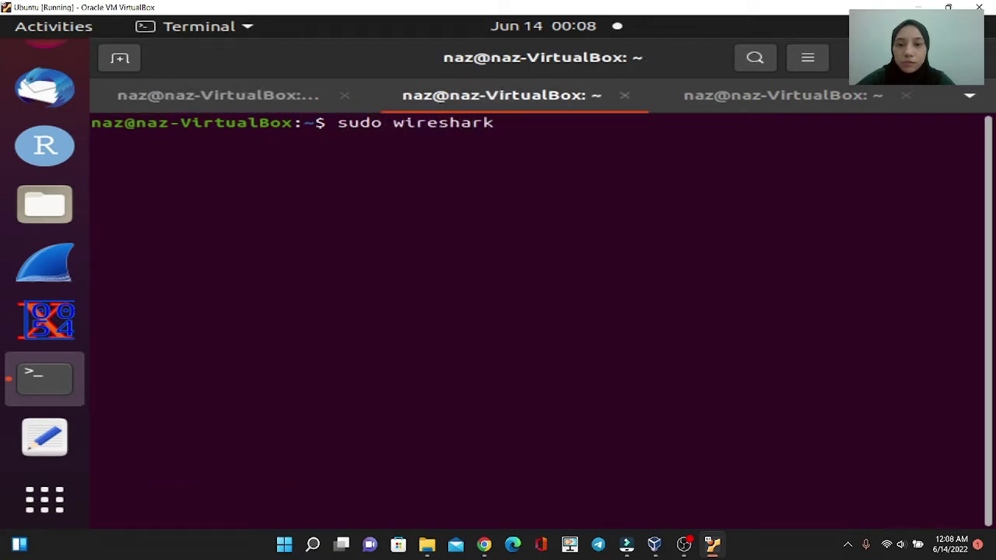
{"action": "key", "text": "Return"}
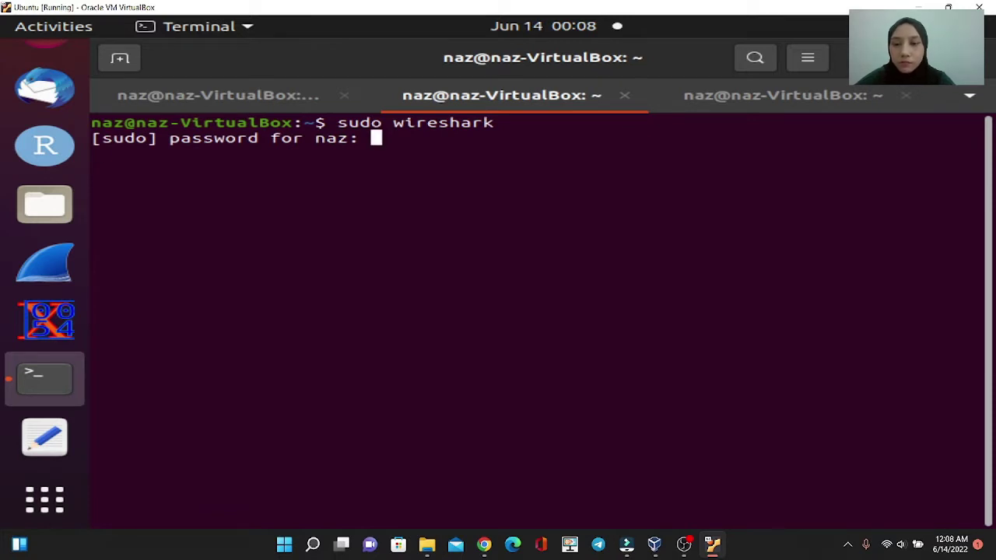
{"action": "key", "text": "Return"}
{"action": "key", "text": "ctrl+Page_Down"}
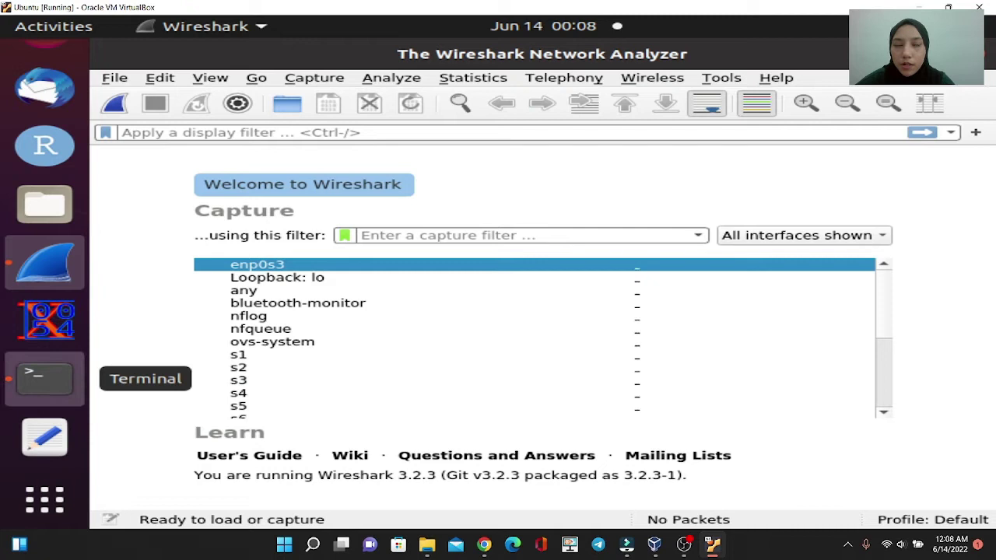
{"action": "left_click", "coordinate": [44, 379]}
Start Mininet with ovsk switches, tree depth=2 fanout=8, and remote controller 127.0.0.1:6633.
{"action": "type", "text": "sudo "}
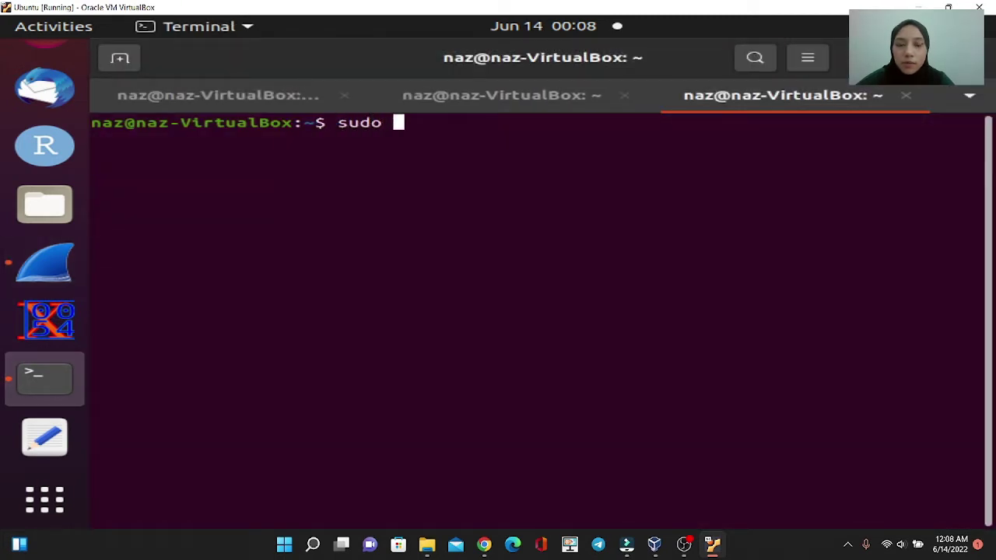
{"action": "type", "text": "mn -"}
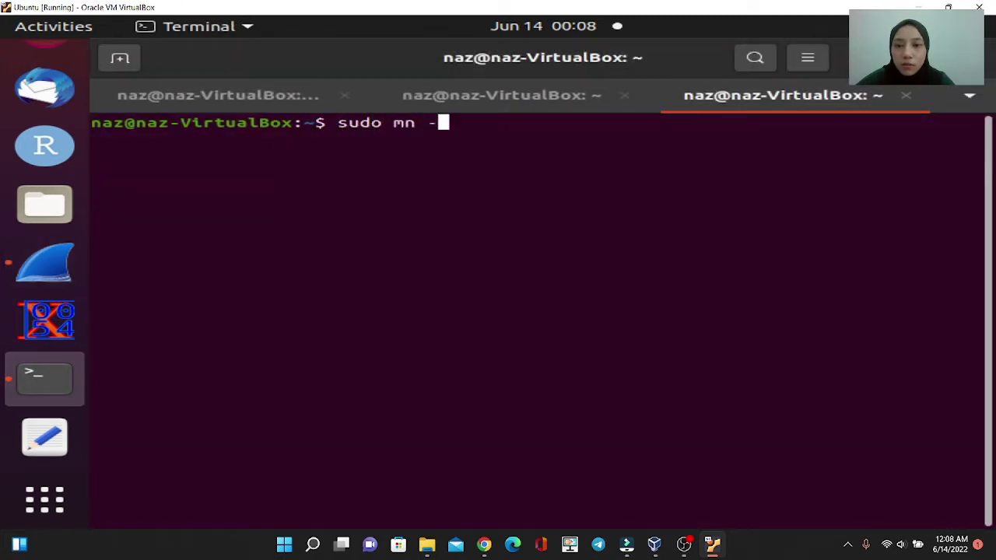
{"action": "type", "text": "-switch oc"}
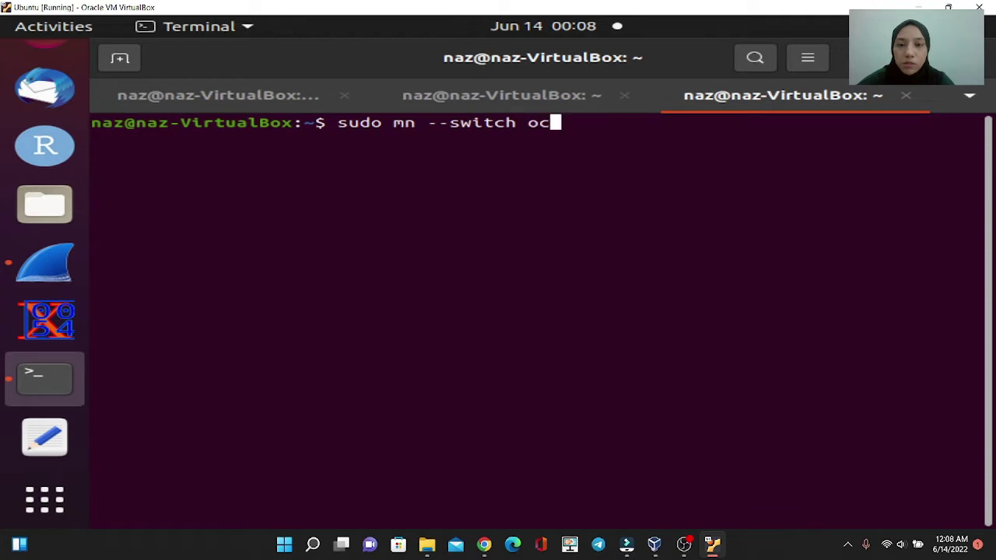
{"action": "key", "text": "BackSpace"}
{"action": "type", "text": "vsk"}
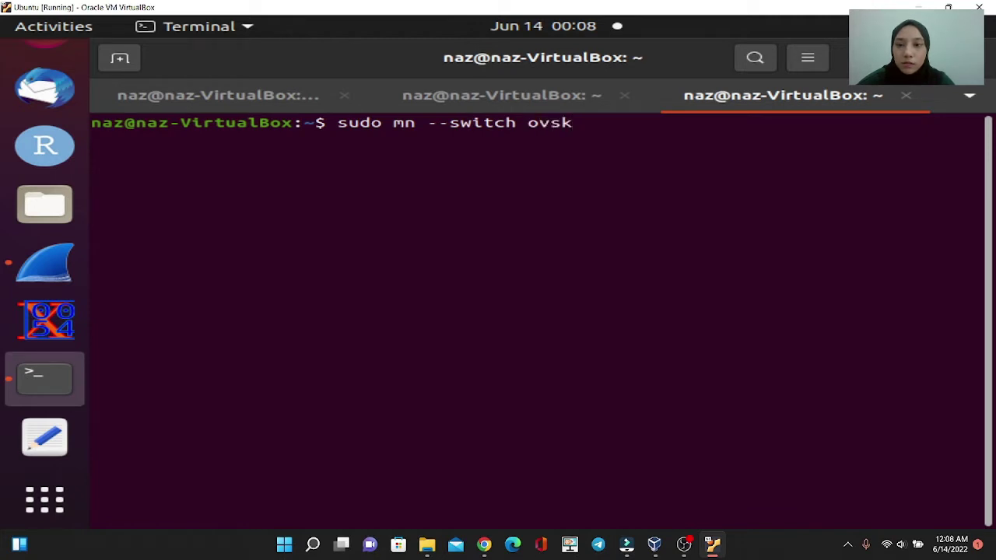
{"action": "type", "text": " --topo tre"}
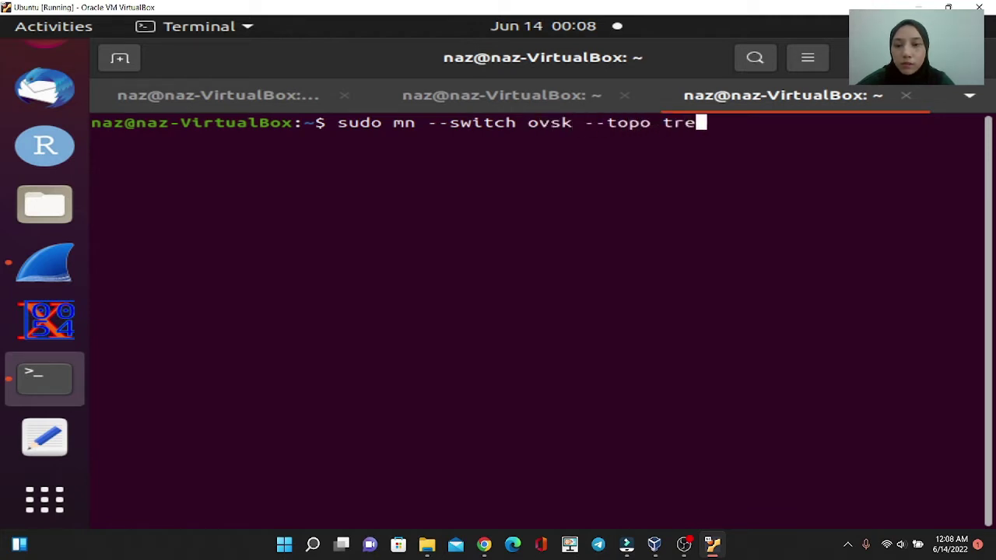
{"action": "type", "text": "e,"}
{"action": "key", "text": "BackSpace"}
{"action": "type", "text": "dep"}
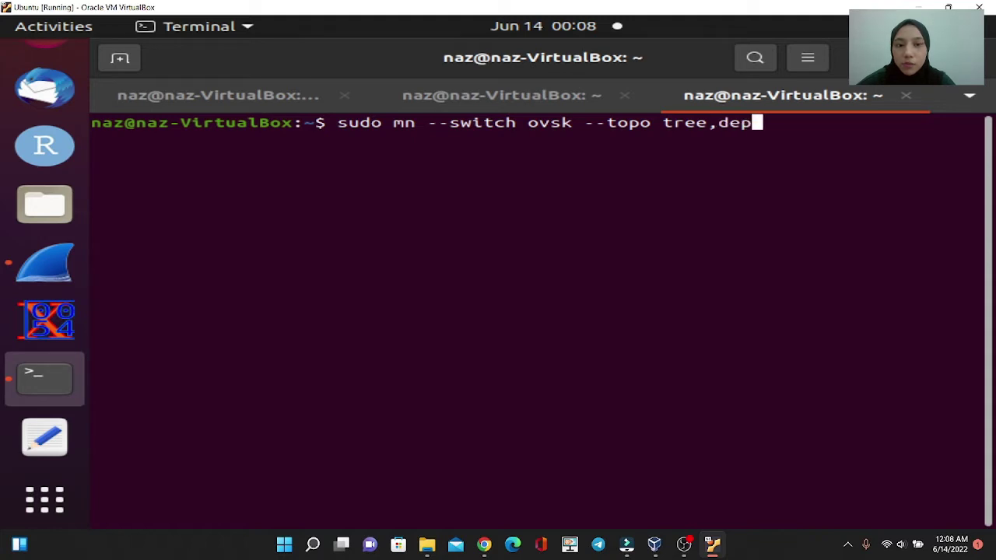
{"action": "type", "text": "th=2,"}
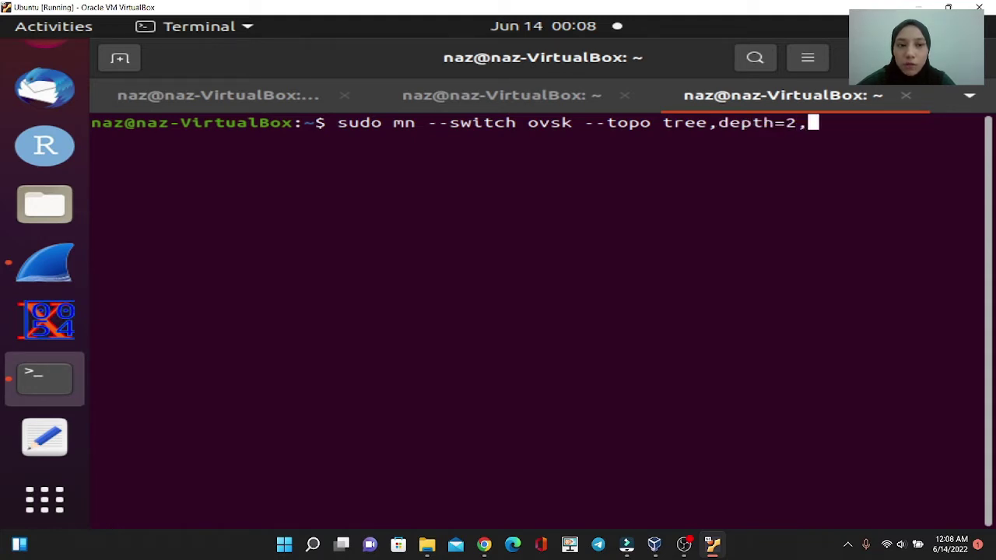
{"action": "type", "text": "fanout=8"}
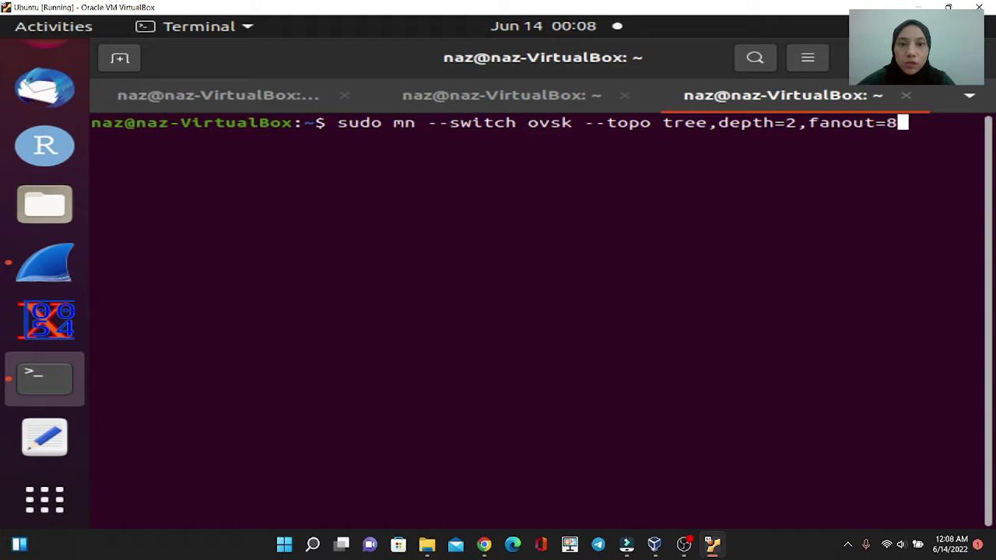
{"action": "type", "text": ","}
{"action": "key", "text": "BackSpace"}
{"action": "type", "text": "--co"}
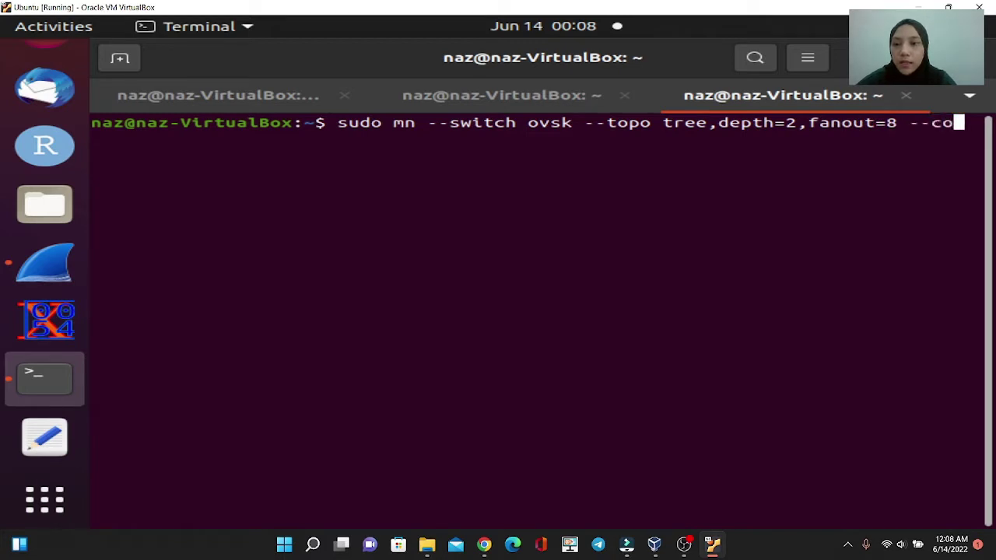
{"action": "type", "text": "ntroller"}
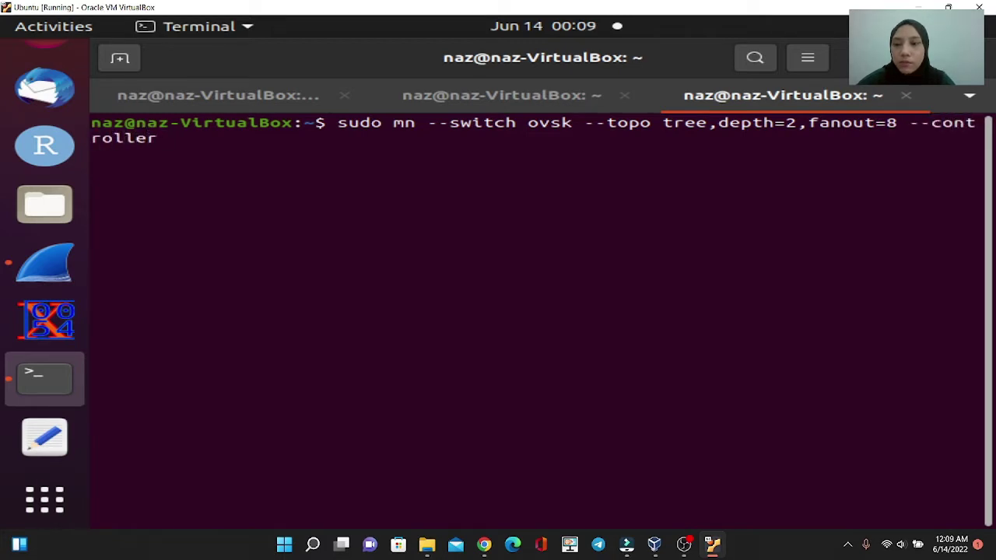
{"action": "type", "text": "=remote"}
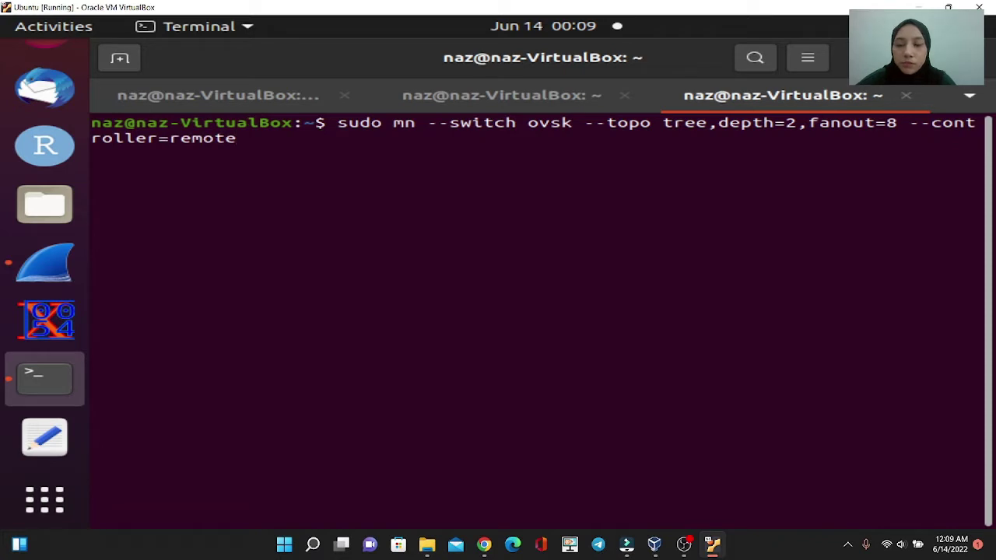
{"action": "type", "text": ",ip="}
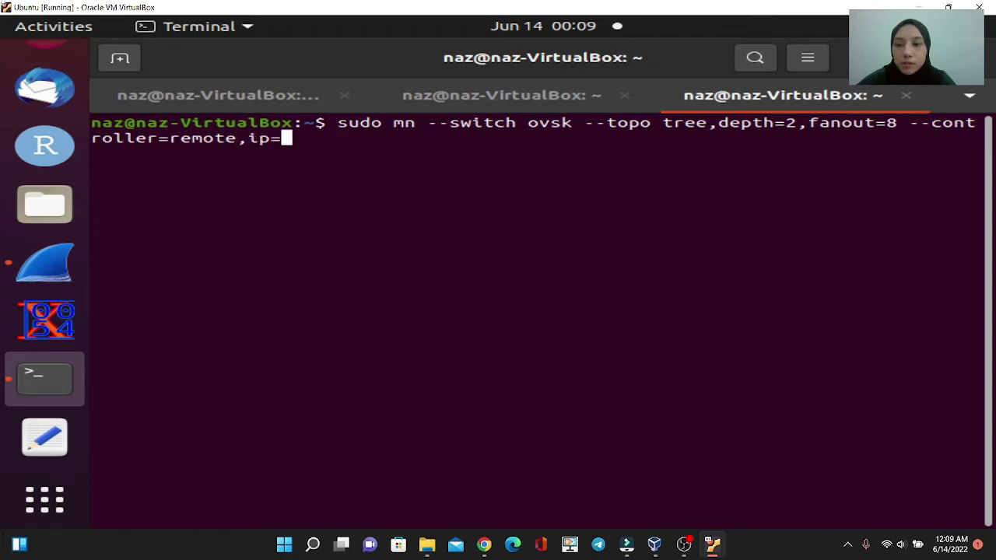
{"action": "type", "text": "127.0.0."}
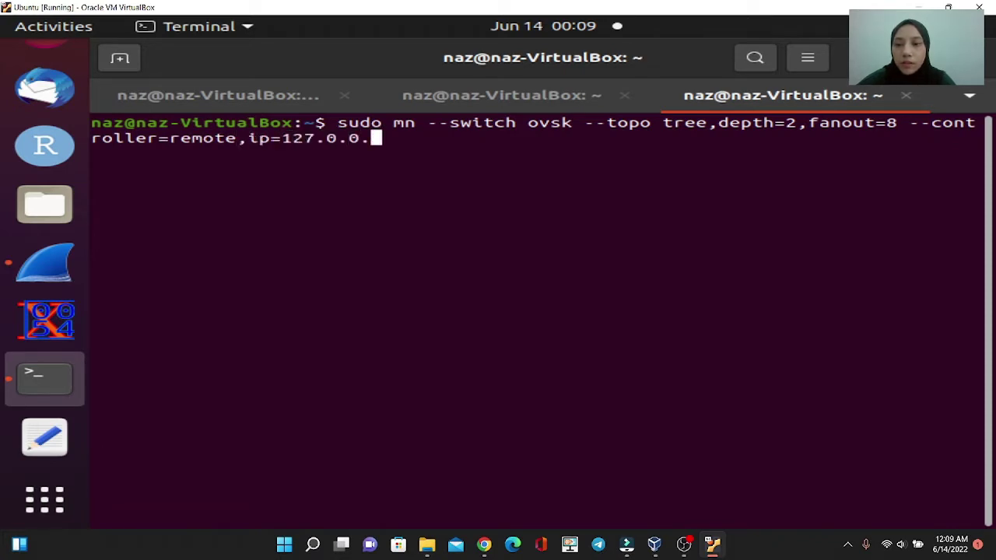
{"action": "type", "text": "1,po"}
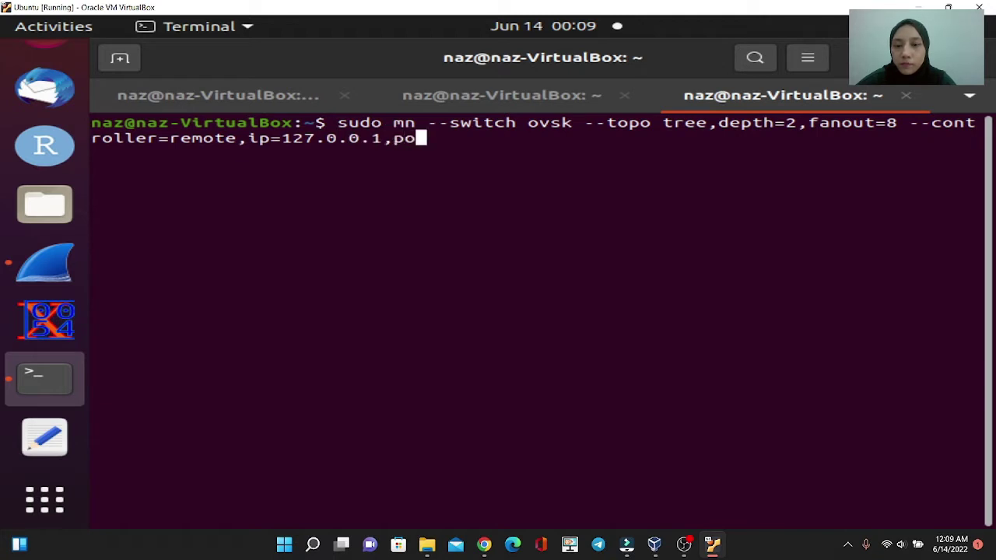
{"action": "type", "text": "rt=66"}
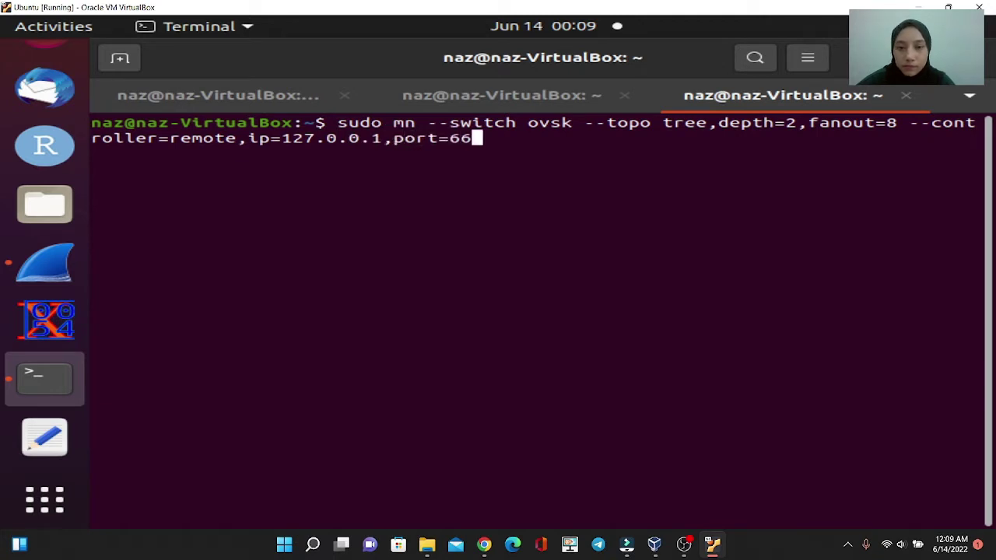
{"action": "type", "text": "33"}
{"action": "key", "text": "Return"}
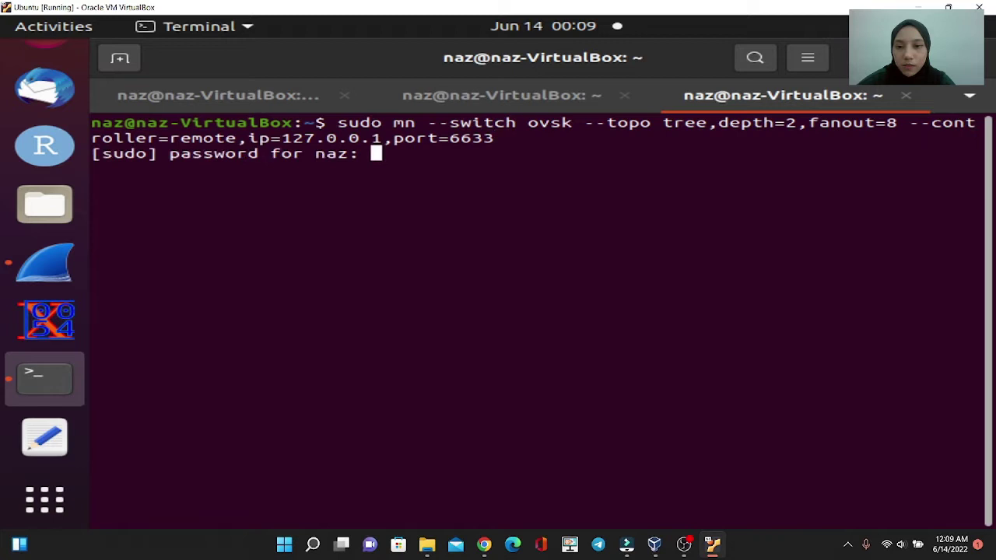
{"action": "key", "text": "Return"}
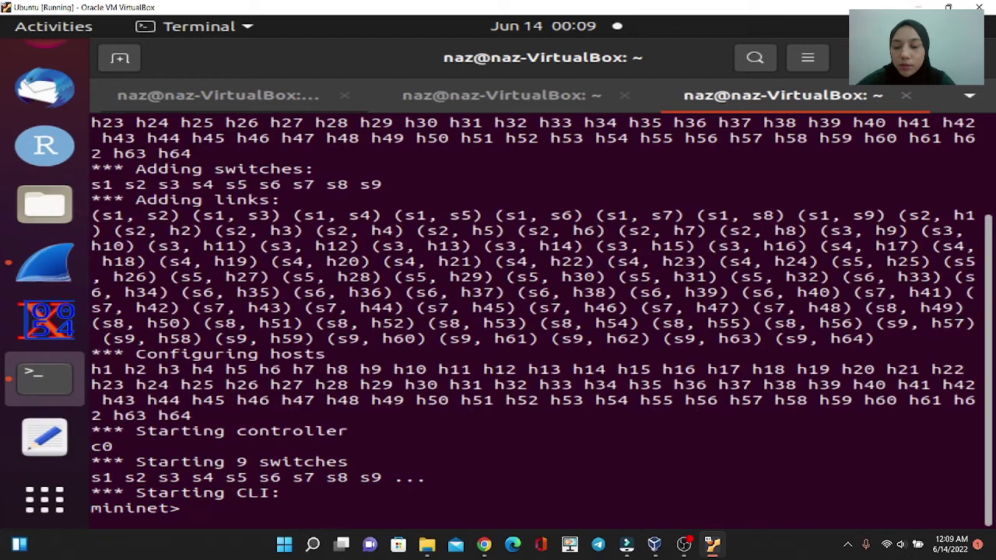
Run python3 ./pox.py forwarding.l3_detectionEntropy in the first tab and confirm switches connect.
{"action": "left_click", "coordinate": [218, 95]}
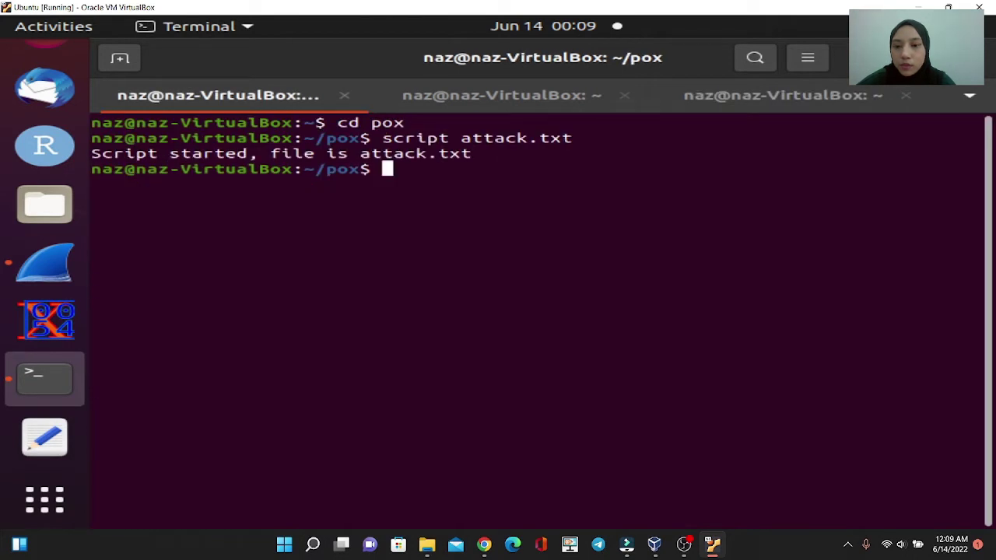
{"action": "type", "text": "python2"}
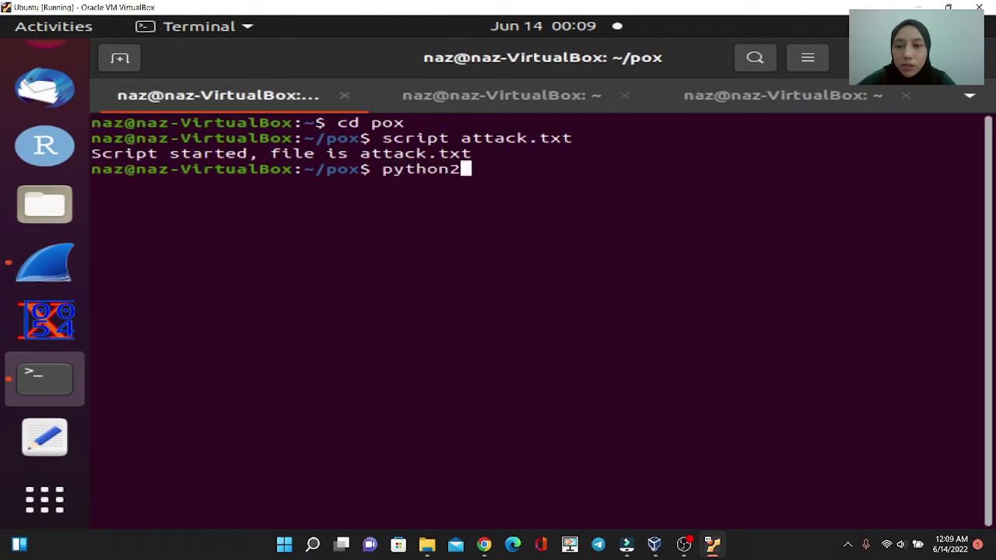
{"action": "key", "text": "BackSpace"}
{"action": "type", "text": "3 "}
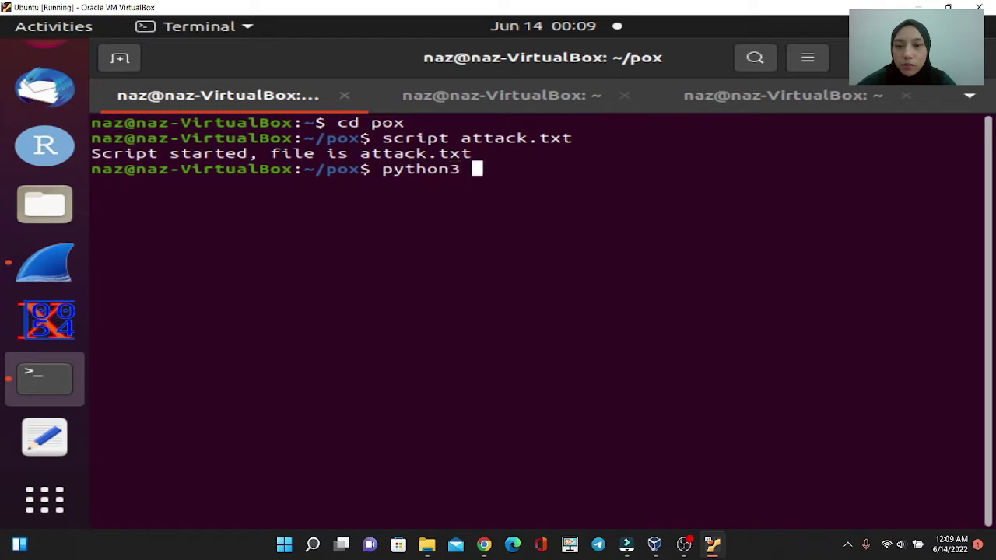
{"action": "type", "text": "./pox.py"}
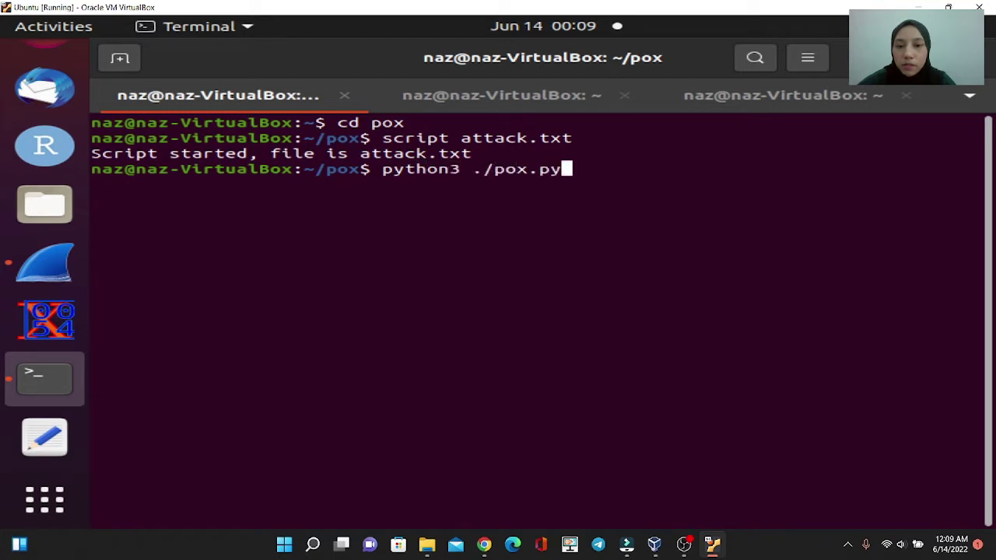
{"action": "type", "text": " forwar"}
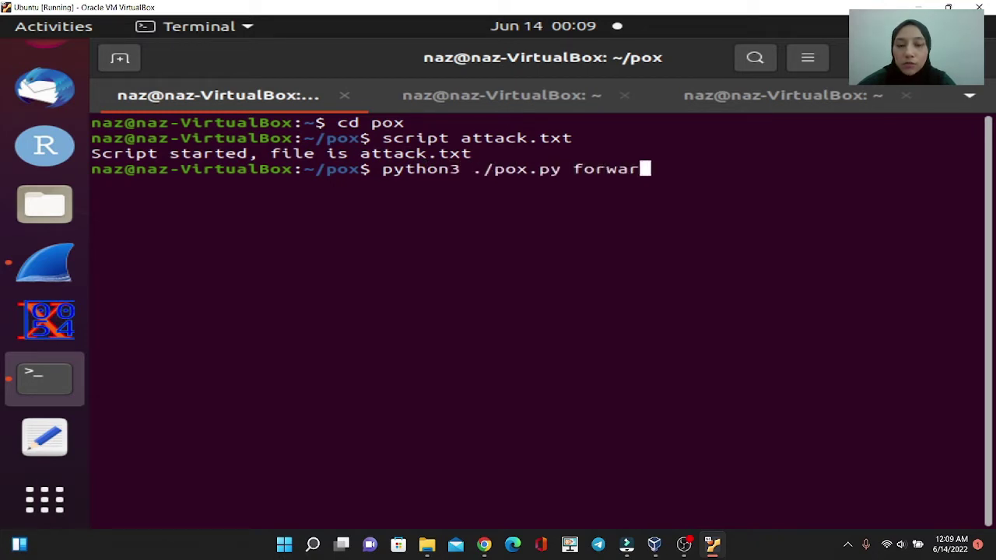
{"action": "type", "text": "ding."}
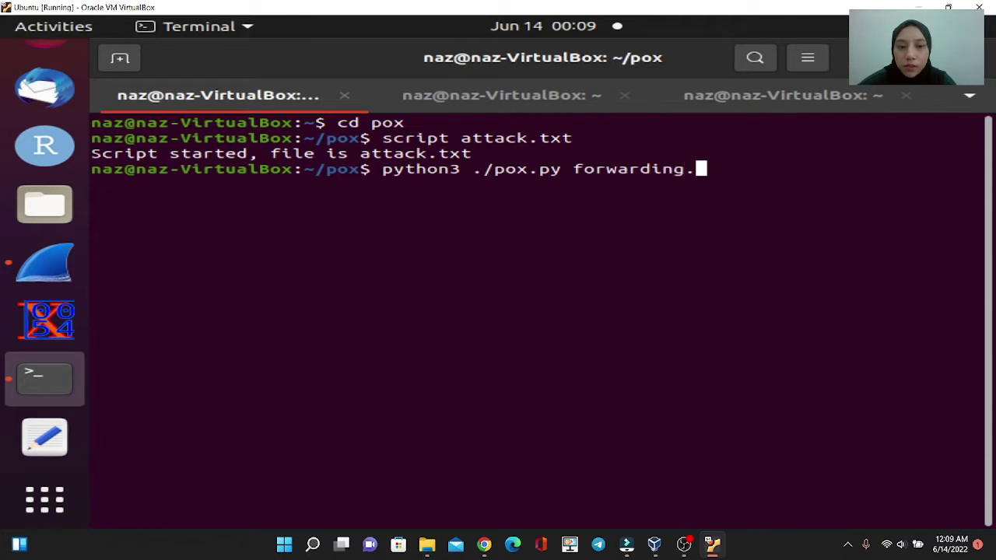
{"action": "type", "text": "l3_detetc"}
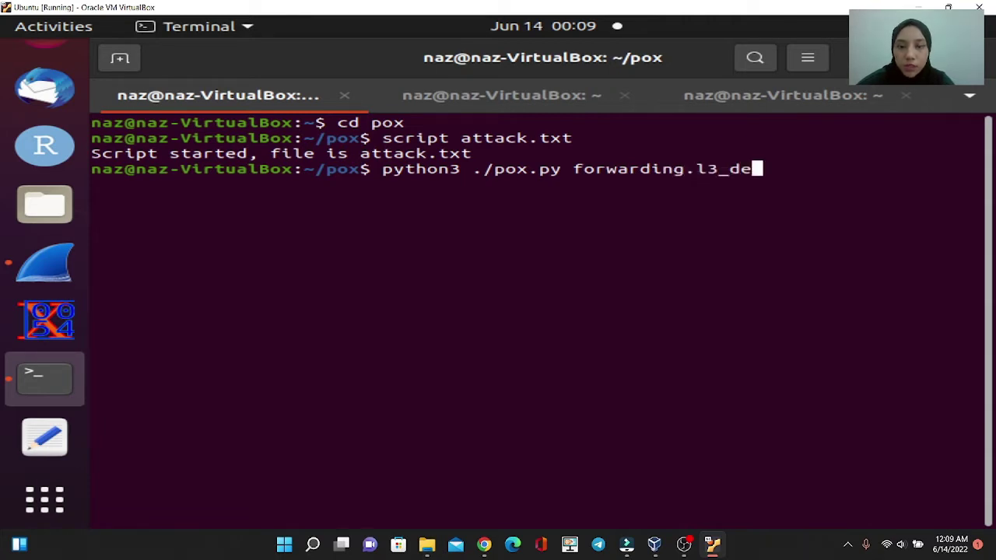
{"action": "key", "text": "BackSpace"}
{"action": "key", "text": "BackSpace"}
{"action": "type", "text": "ctiob"}
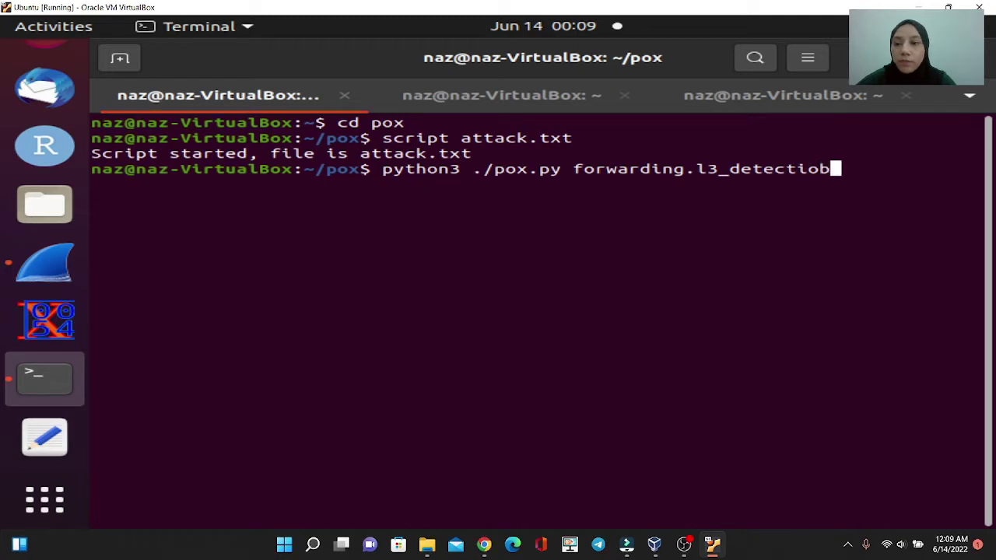
{"action": "key", "text": "BackSpace"}
{"action": "type", "text": "nEntropy"}
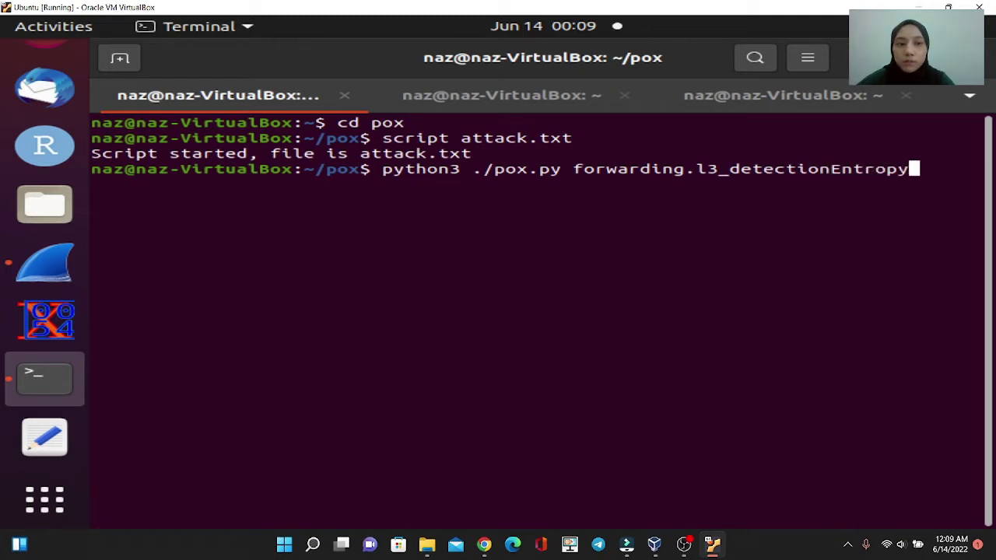
{"action": "key", "text": "Return"}
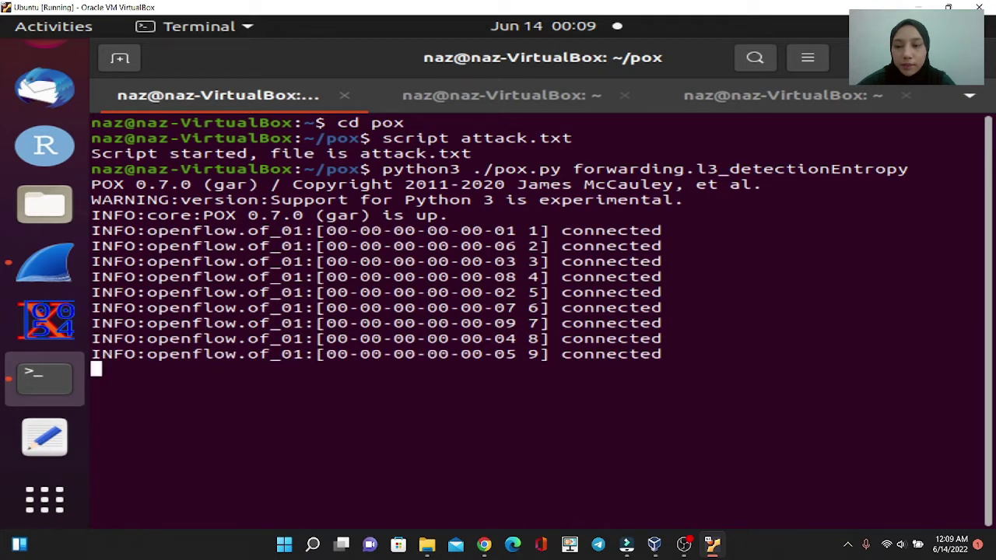
{"action": "left_click_drag", "start_coordinate": [562, 230], "coordinate": [662, 231]}
Open an xterm for host h1 from Mininet, then move and narrow it.
{"action": "left_click", "coordinate": [662, 230]}
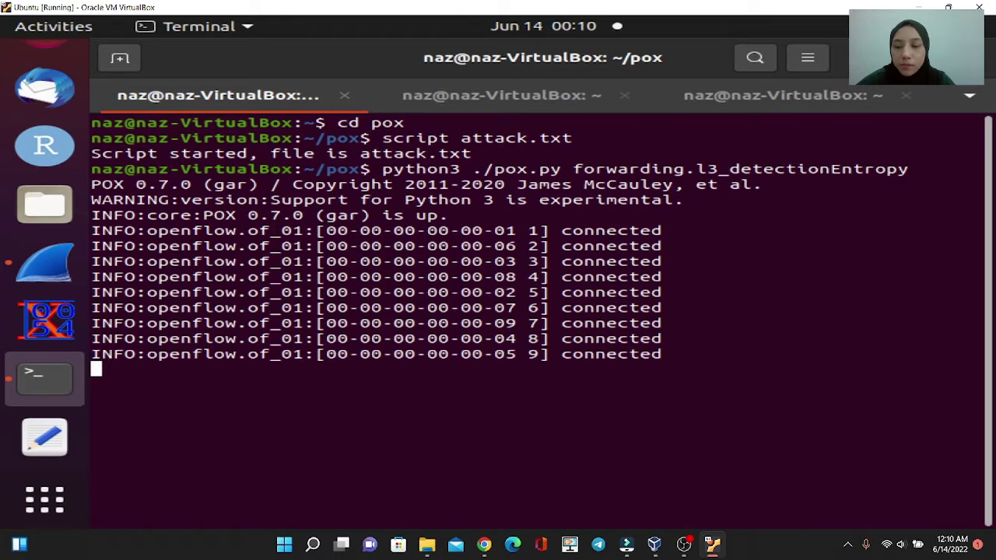
{"action": "key", "text": "alt+3"}
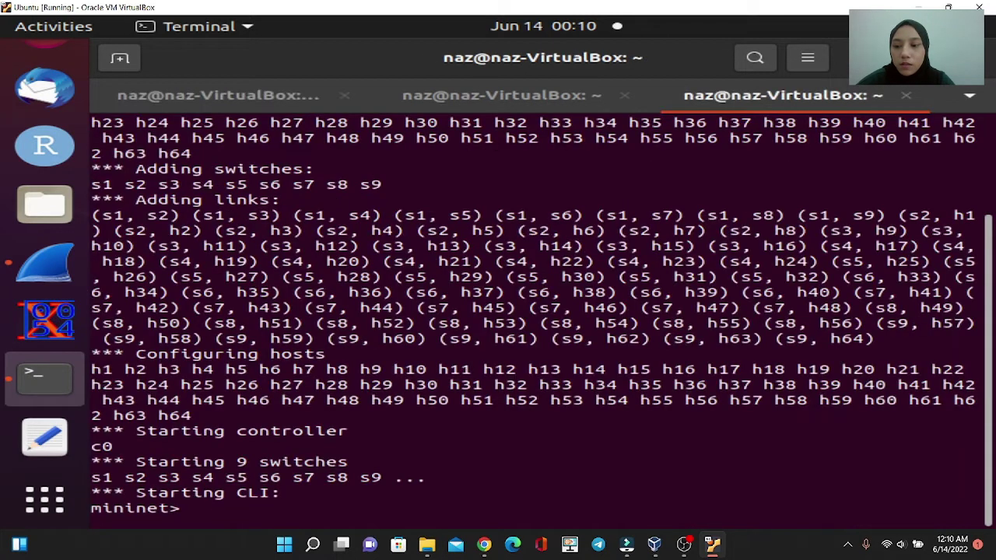
{"action": "type", "text": "xterm h1"}
{"action": "key", "text": "Return"}
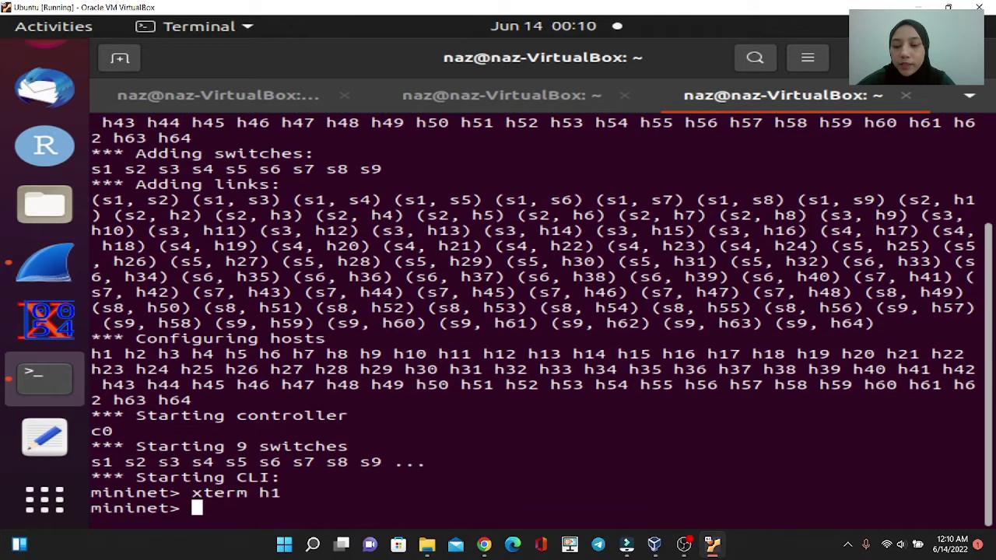
{"action": "left_click_drag", "start_coordinate": [451, 95], "coordinate": [692, 151]}
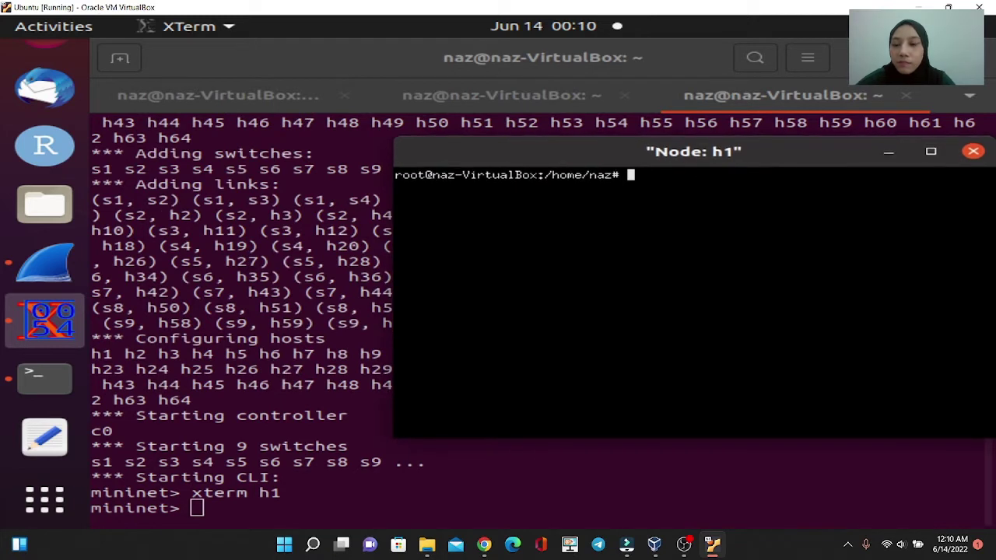
{"action": "left_click_drag", "start_coordinate": [394, 296], "coordinate": [498, 296]}
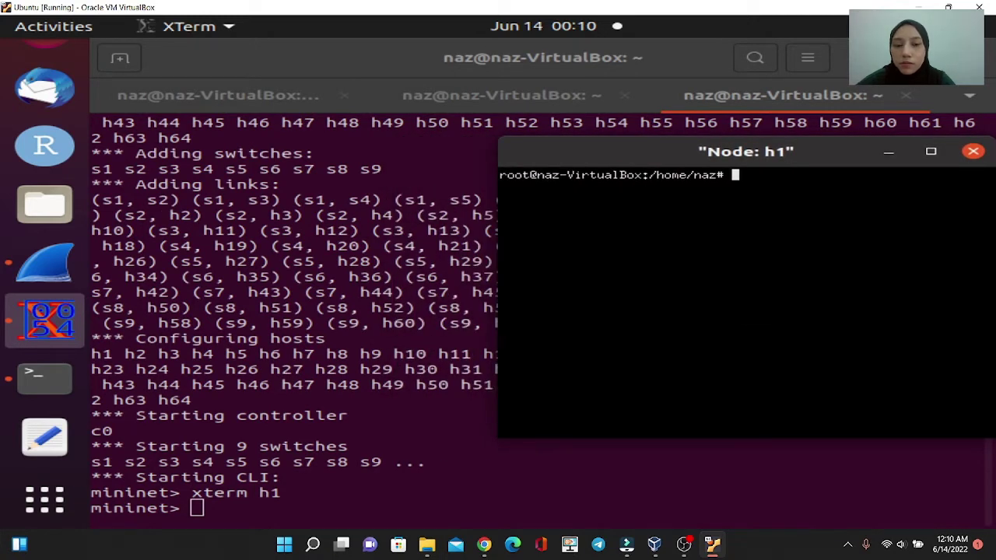
Change the h1 xterm's directory to /home/naz/mininet/custom.
{"action": "type", "text": "cd /home"}
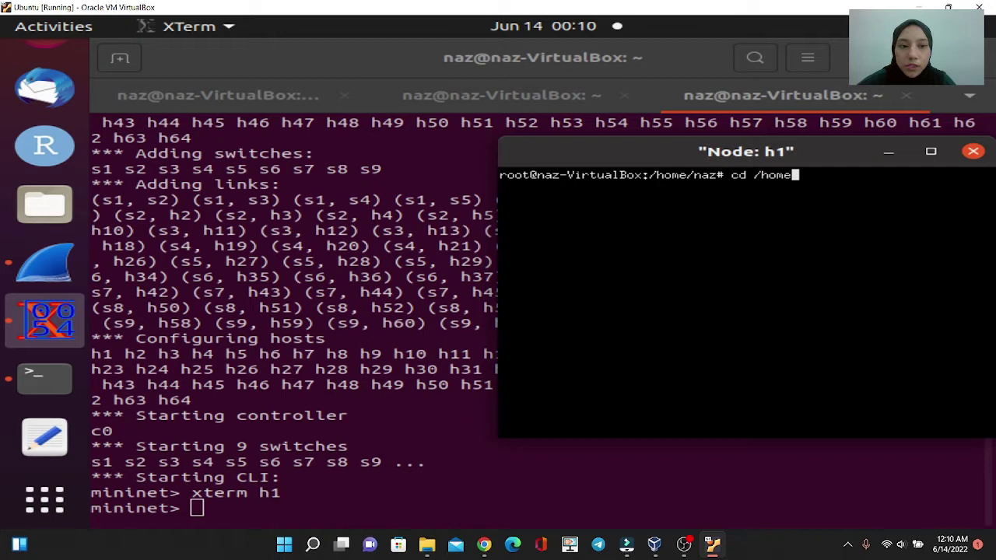
{"action": "type", "text": "/naz"}
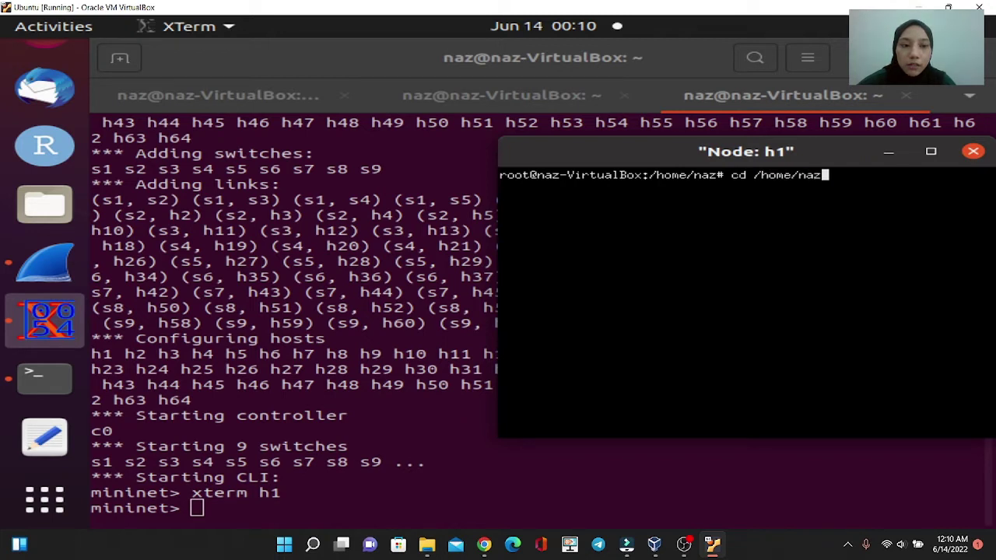
{"action": "type", "text": "/mininet/"}
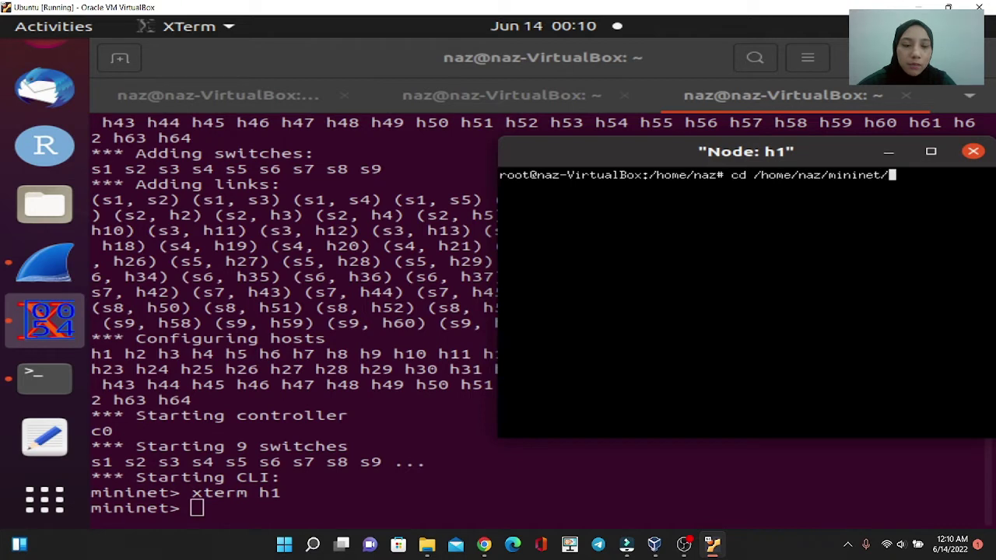
{"action": "type", "text": "custom"}
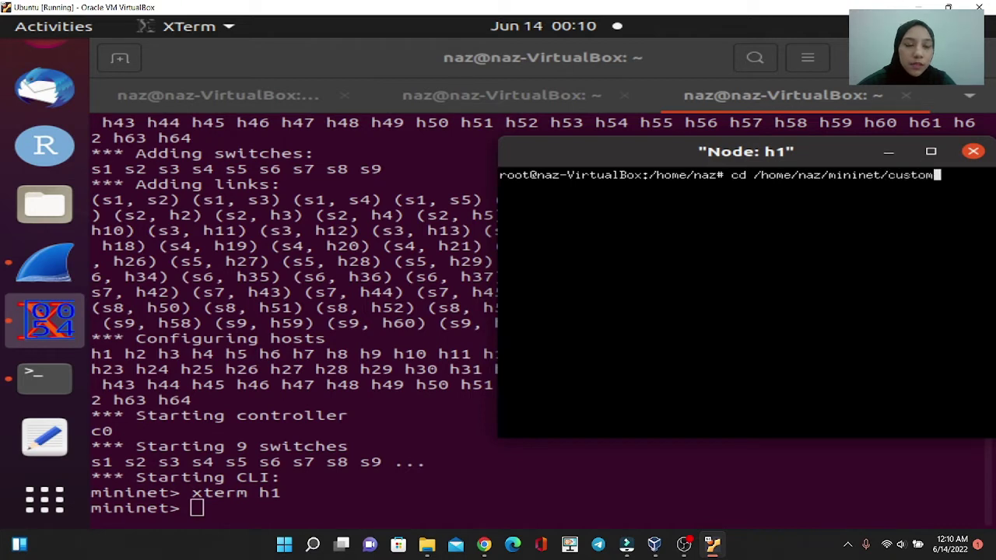
{"action": "key", "text": "Return"}
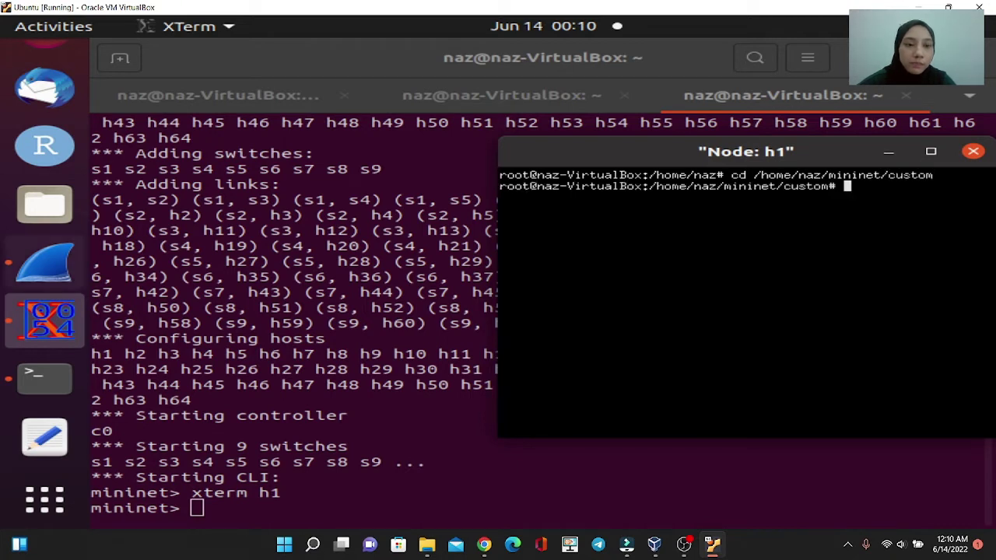
{"action": "left_click", "coordinate": [45, 261]}
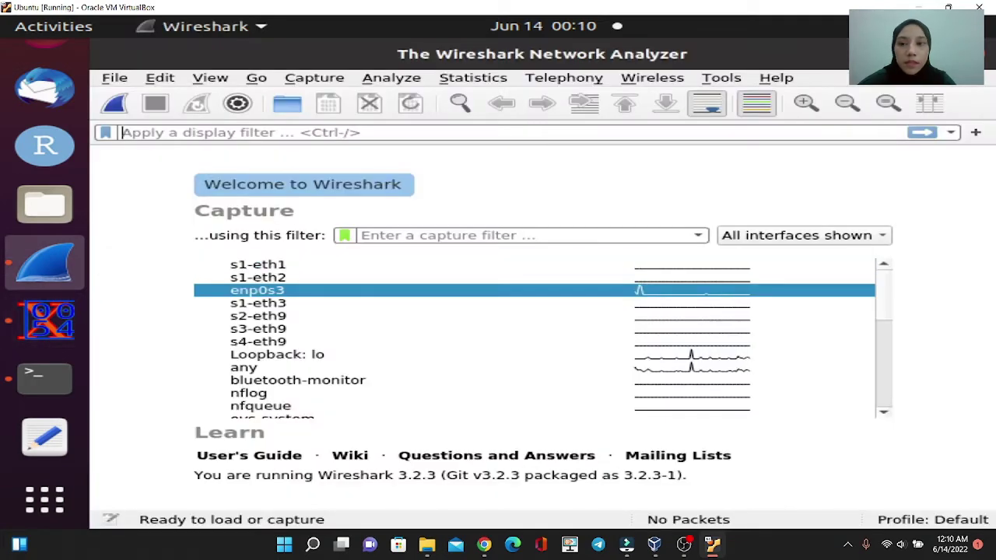
Start a live Wireshark capture on s1-eth1, check the POX controller log, return to h1's xterm.
{"action": "double_click", "coordinate": [257, 265]}
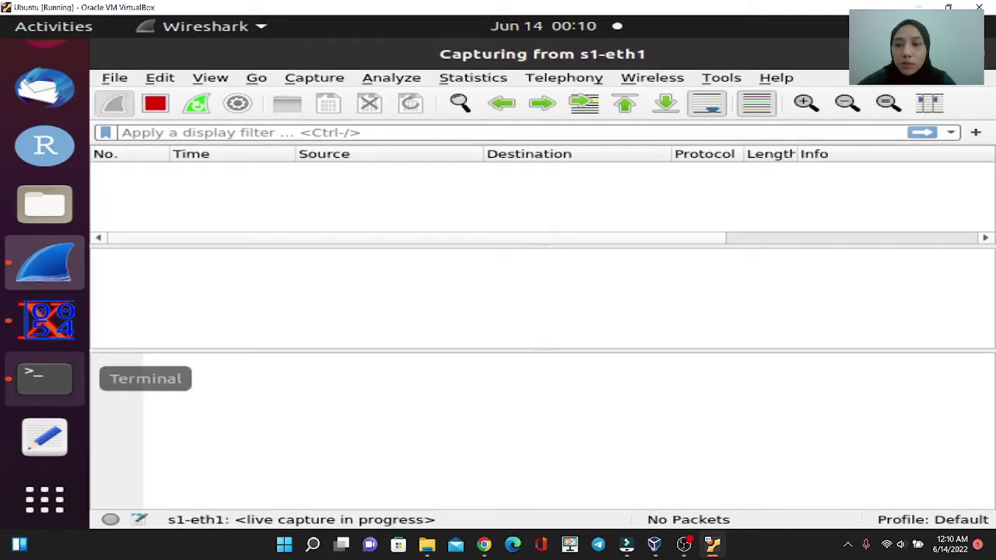
{"action": "left_click", "coordinate": [44, 319]}
{"action": "left_click", "coordinate": [44, 379]}
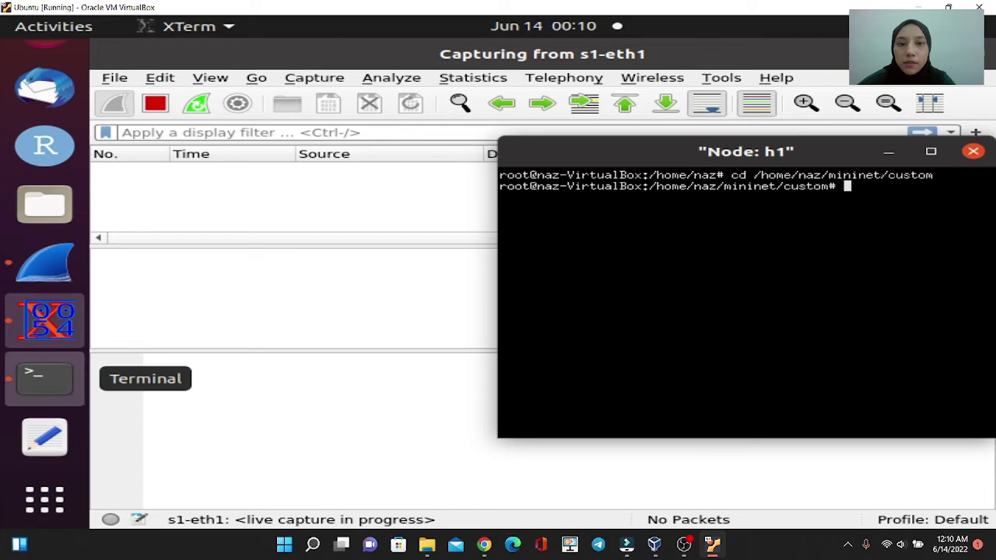
{"action": "left_click", "coordinate": [218, 95]}
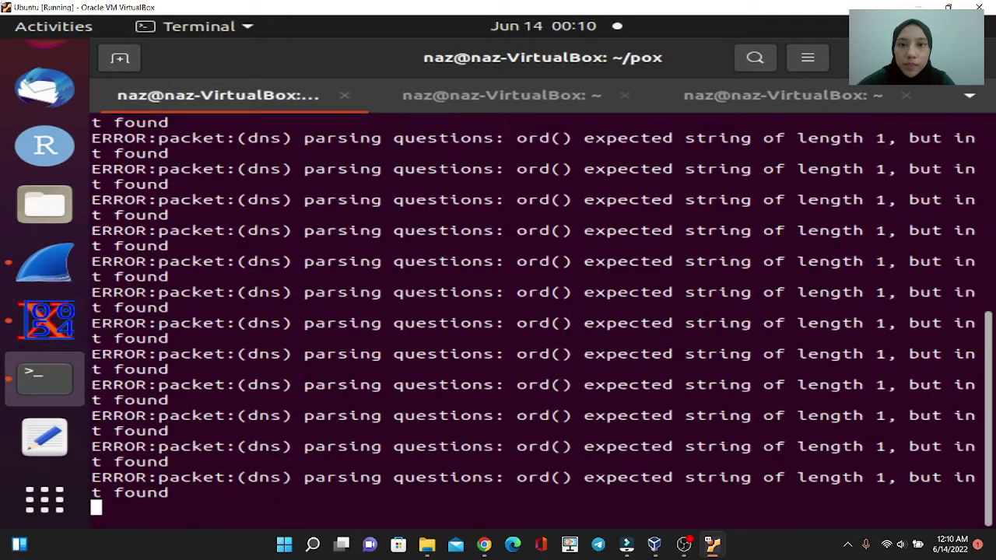
{"action": "left_click", "coordinate": [44, 319]}
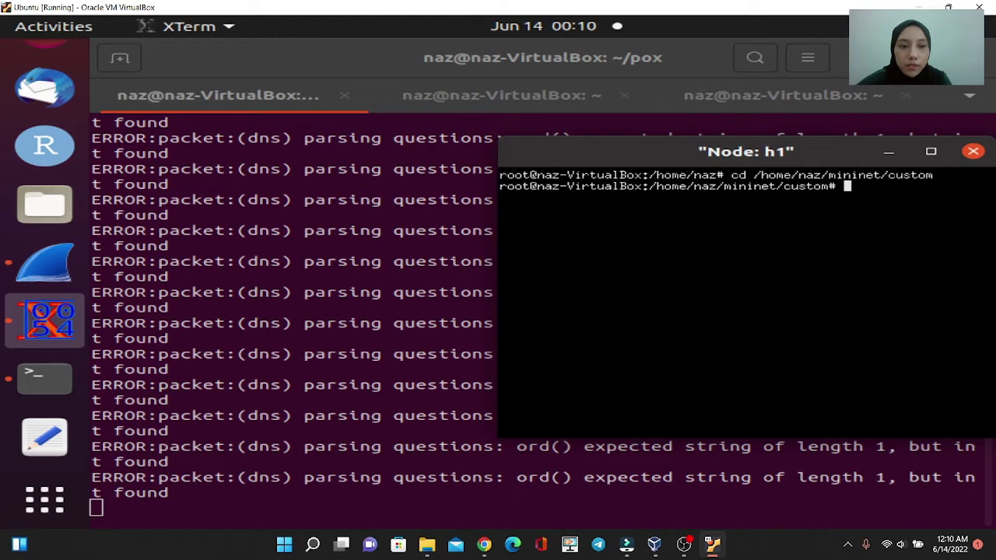
Run python3 TrafficLaunch.py -s 2 -e 65 in h1's xterm to send traffic.
{"action": "type", "text": "pytho"}
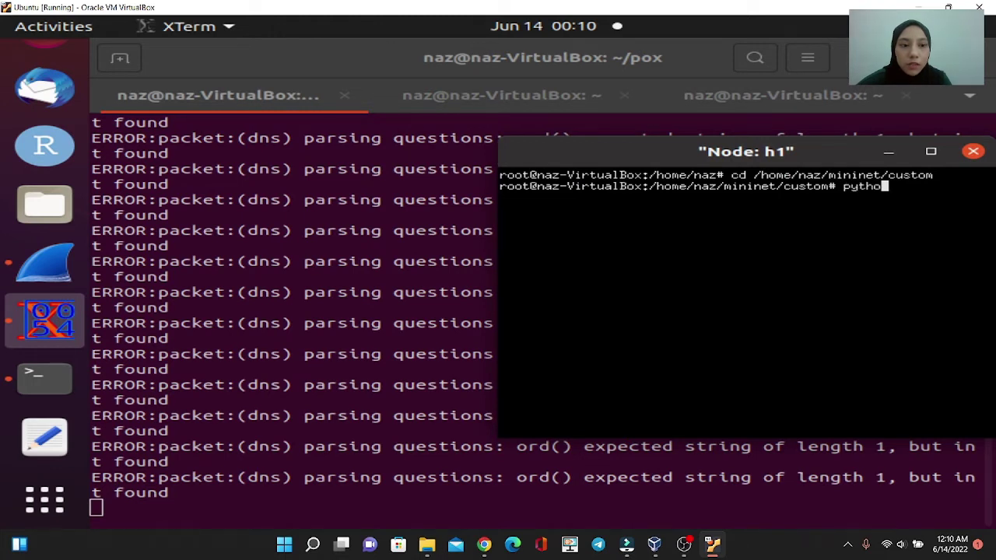
{"action": "type", "text": "n3 "}
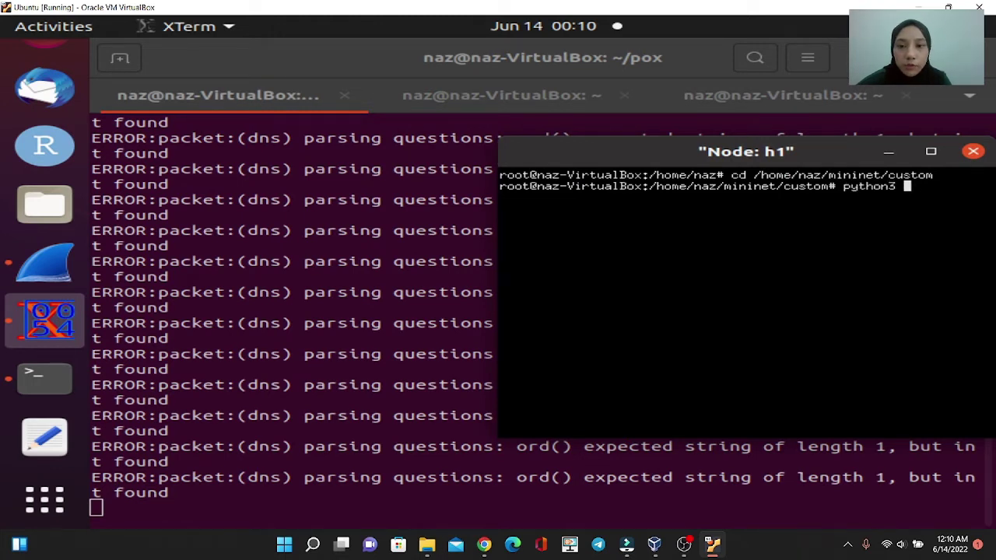
{"action": "type", "text": "Trafficl"}
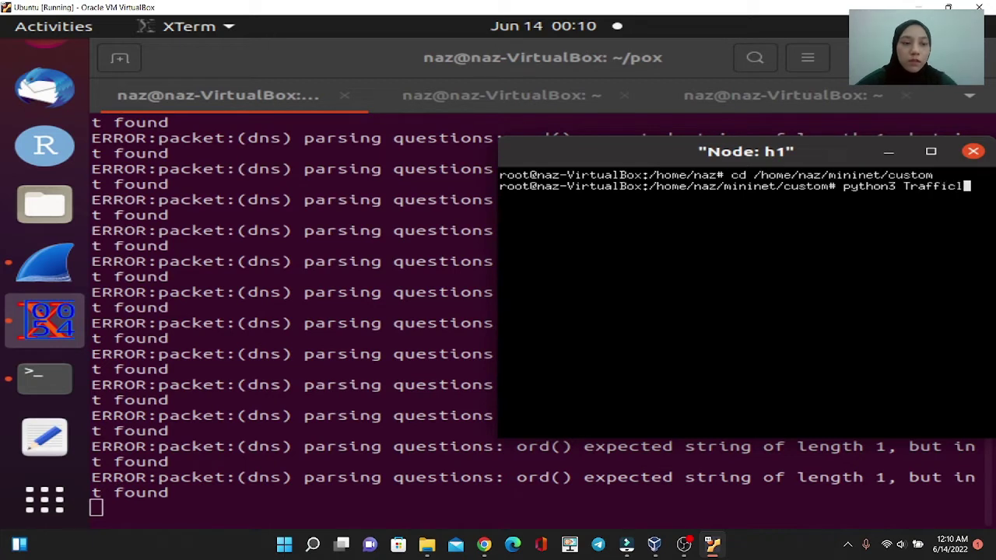
{"action": "type", "text": "auncg."}
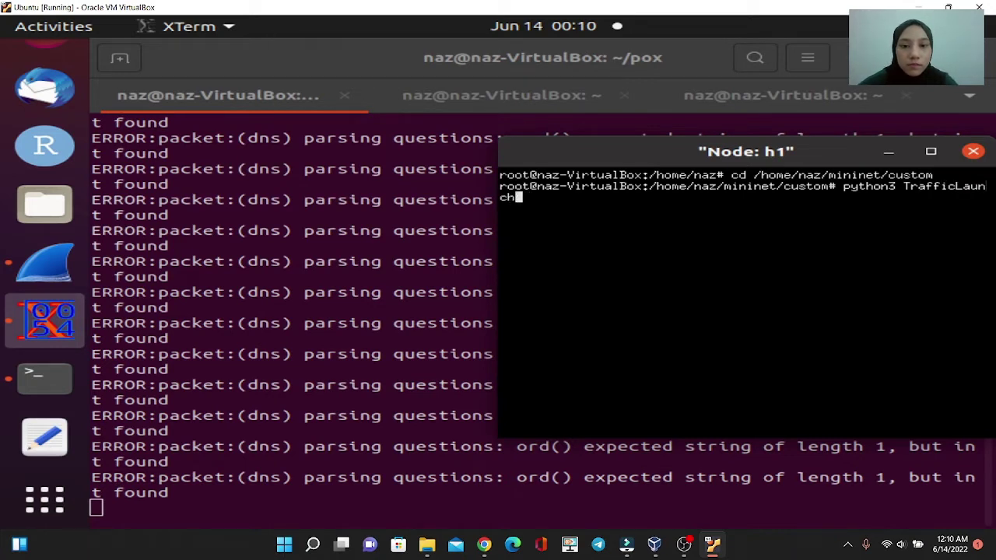
{"action": "type", "text": "py -s "}
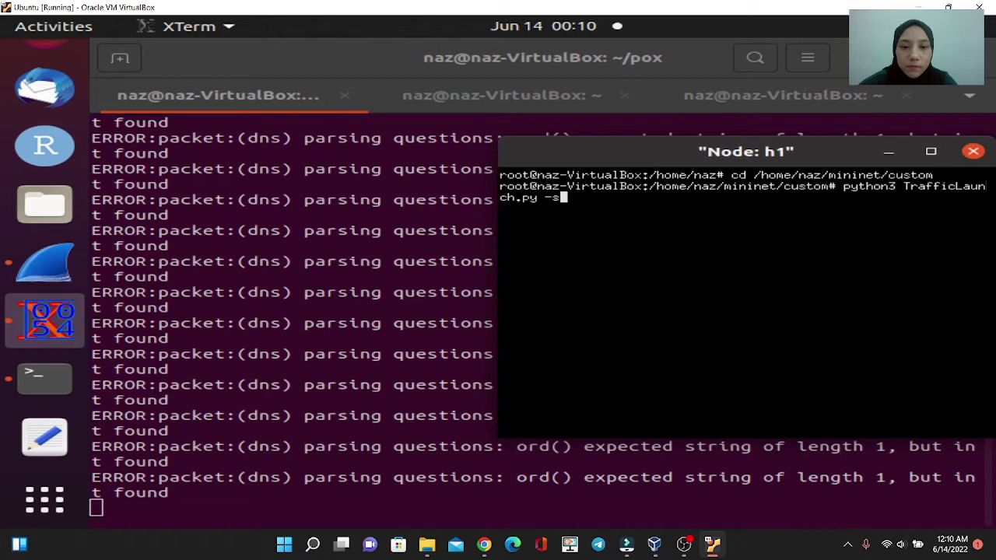
{"action": "type", "text": "2 -"}
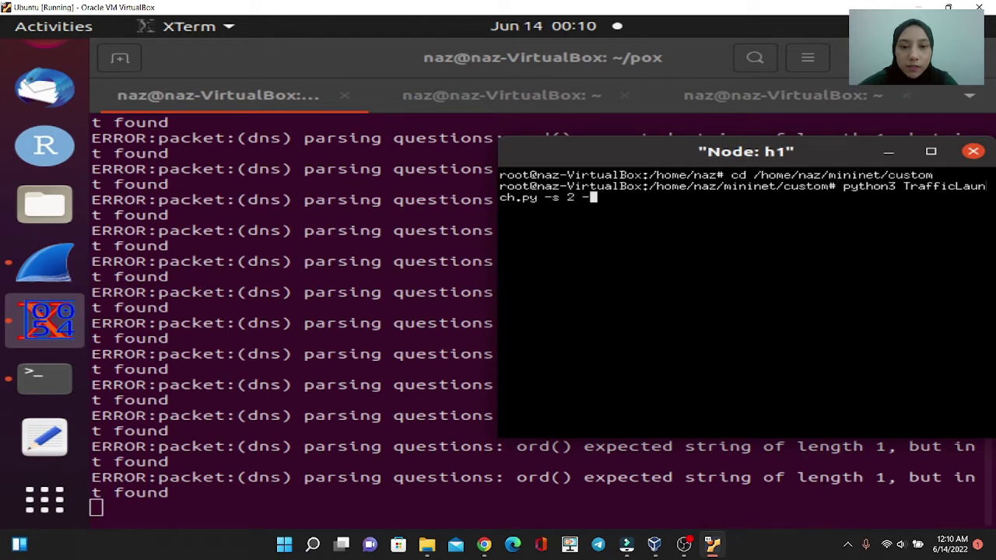
{"action": "type", "text": "e 65"}
{"action": "key", "text": "Return"}
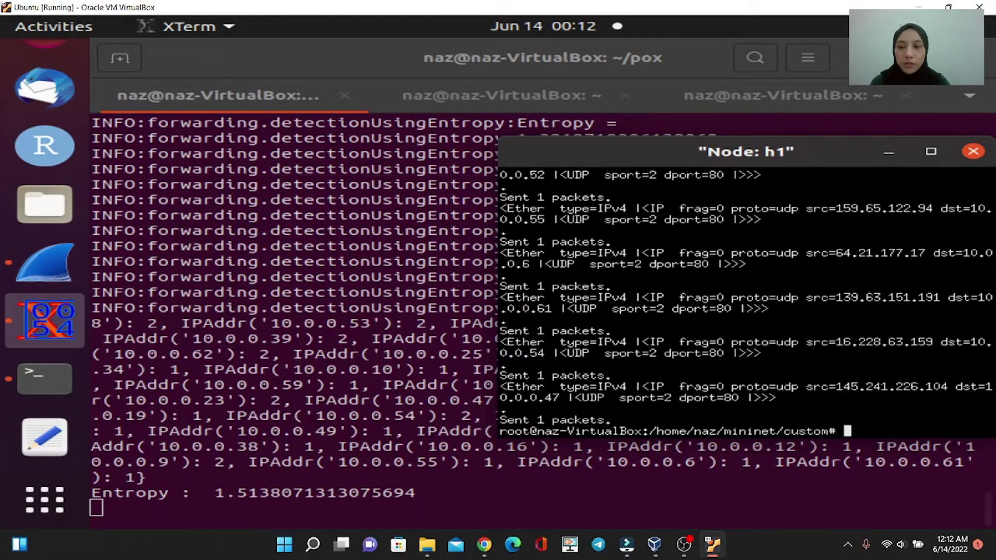
Stop the s1-eth1 capture and export the packet dissections as CSV named 'traffic'.
{"action": "key", "text": "alt+Tab"}
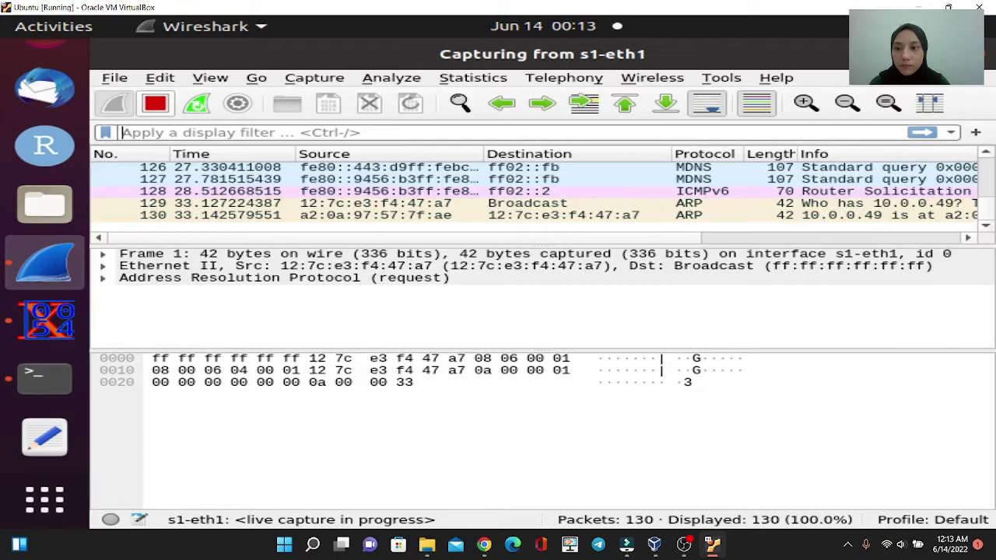
{"action": "key", "text": "ctrl+e"}
{"action": "left_click", "coordinate": [115, 78]}
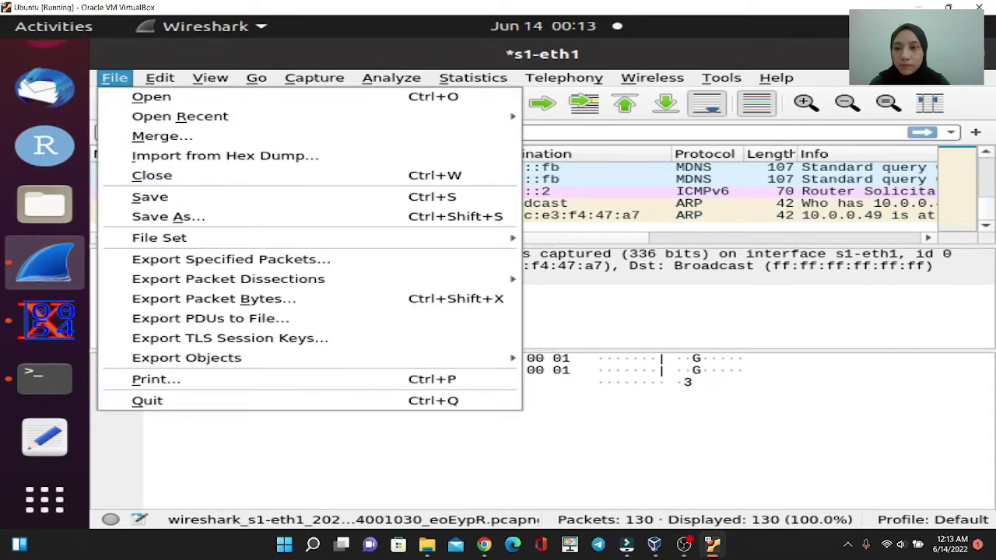
{"action": "mouse_move", "coordinate": [227, 279]}
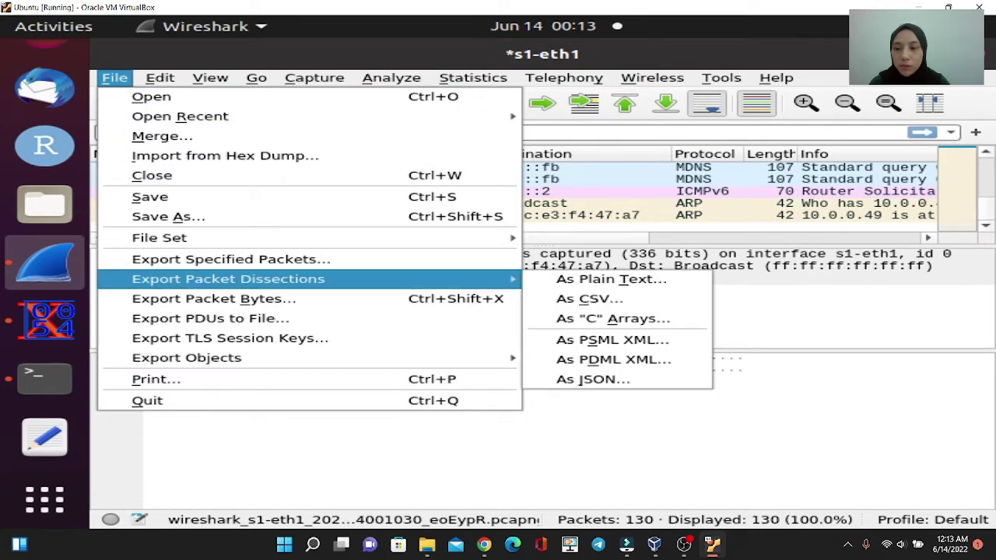
{"action": "left_click", "coordinate": [588, 299]}
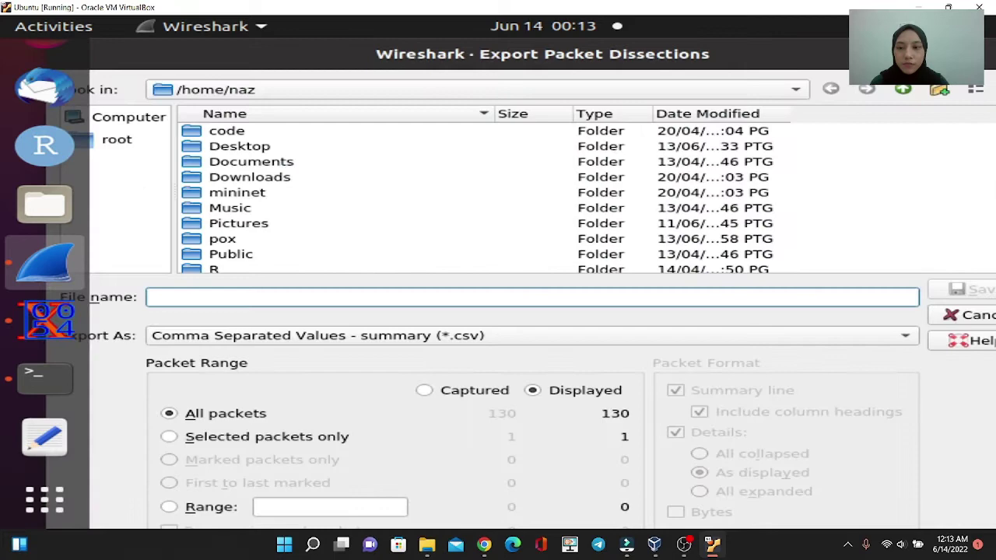
{"action": "type", "text": "yr"}
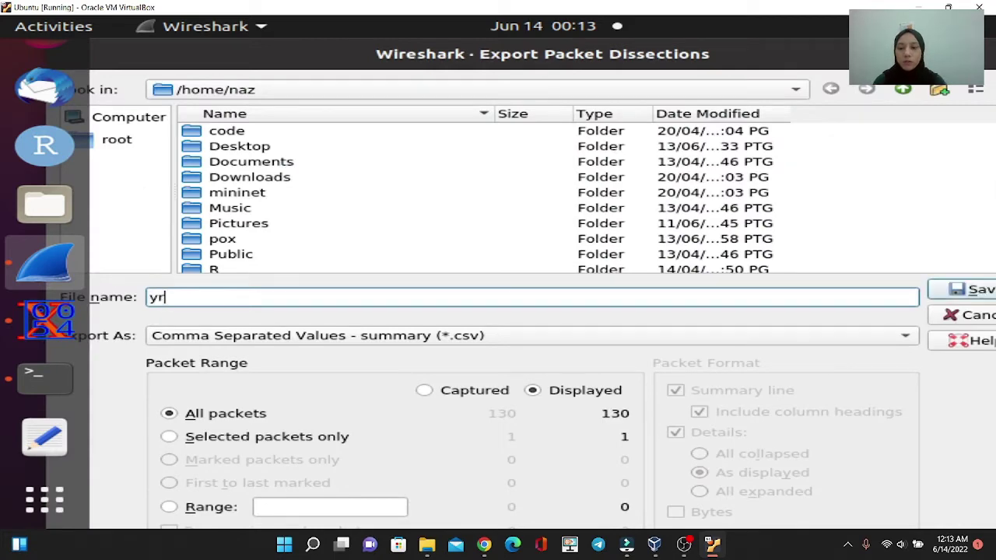
{"action": "key", "text": "BackSpace"}
{"action": "key", "text": "BackSpace"}
{"action": "type", "text": "traffic"}
{"action": "key", "text": "Return"}
Save the packets-per-second I/O graph as s1-eth1.
{"action": "left_click", "coordinate": [473, 78]}
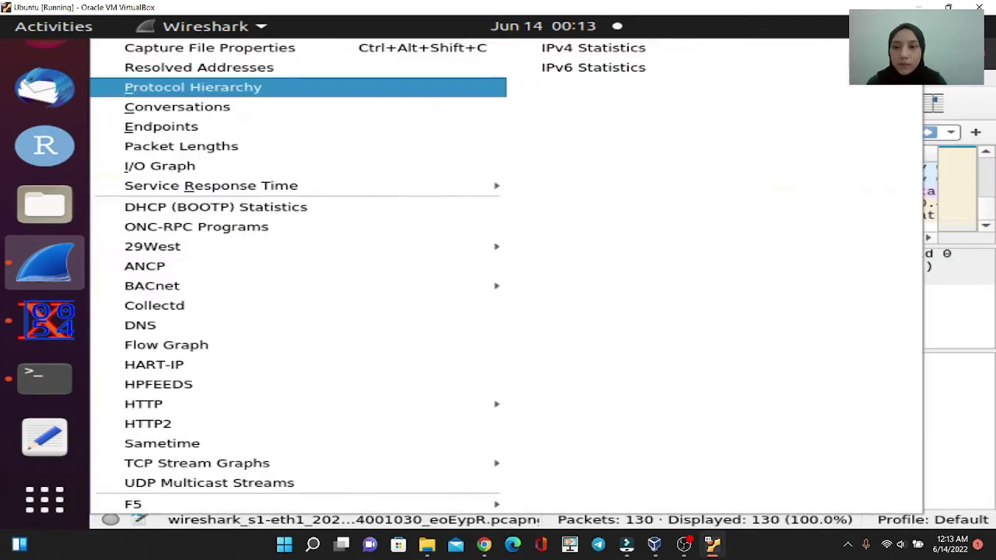
{"action": "left_click", "coordinate": [155, 165]}
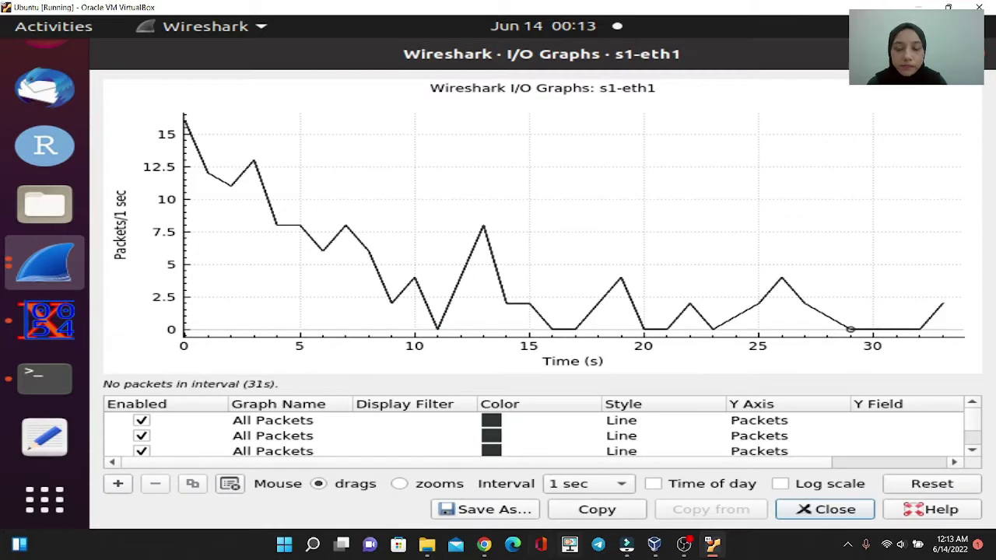
{"action": "left_click", "coordinate": [486, 508]}
{"action": "left_click", "coordinate": [874, 428]}
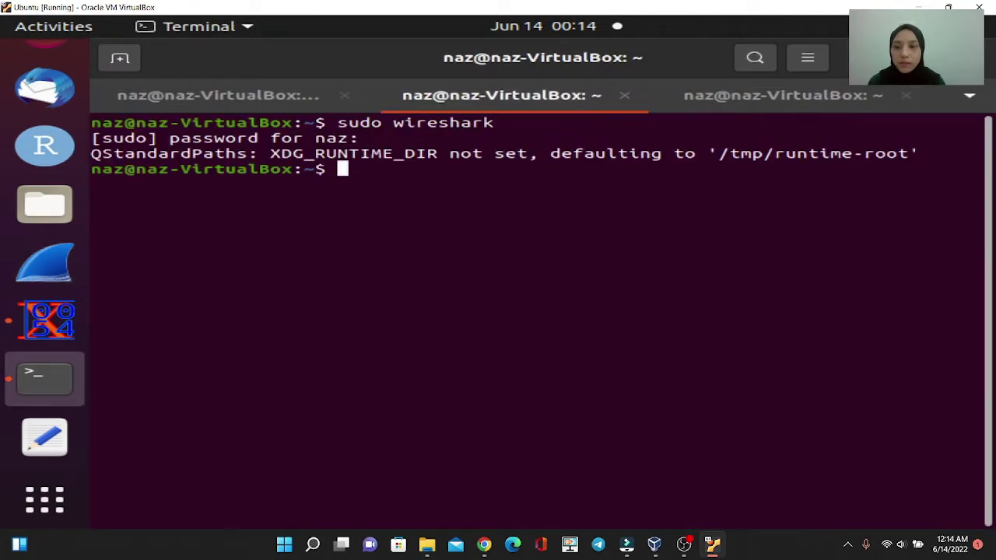
Relaunch Wireshark with root privileges using sudo wireshark.
{"action": "type", "text": "sud"}
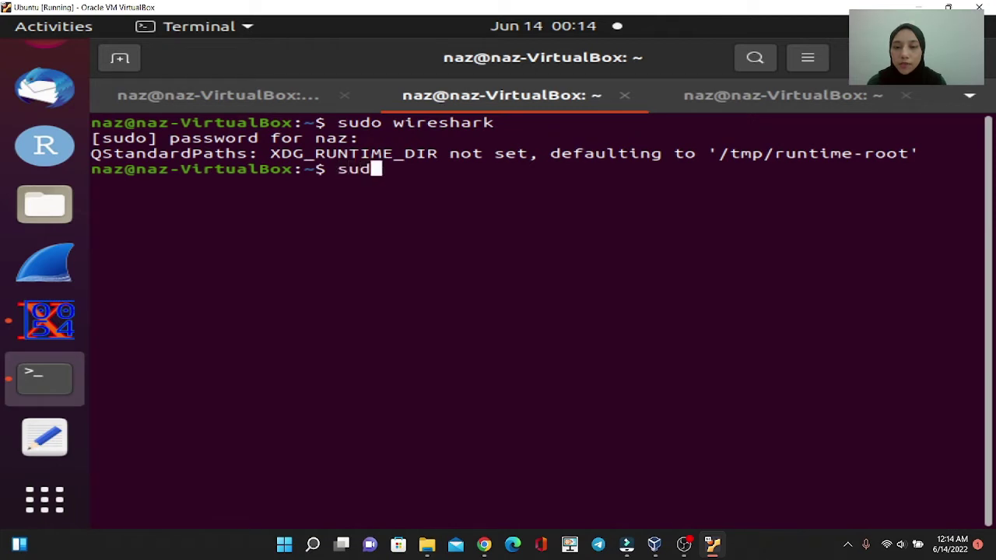
{"action": "type", "text": "o wires"}
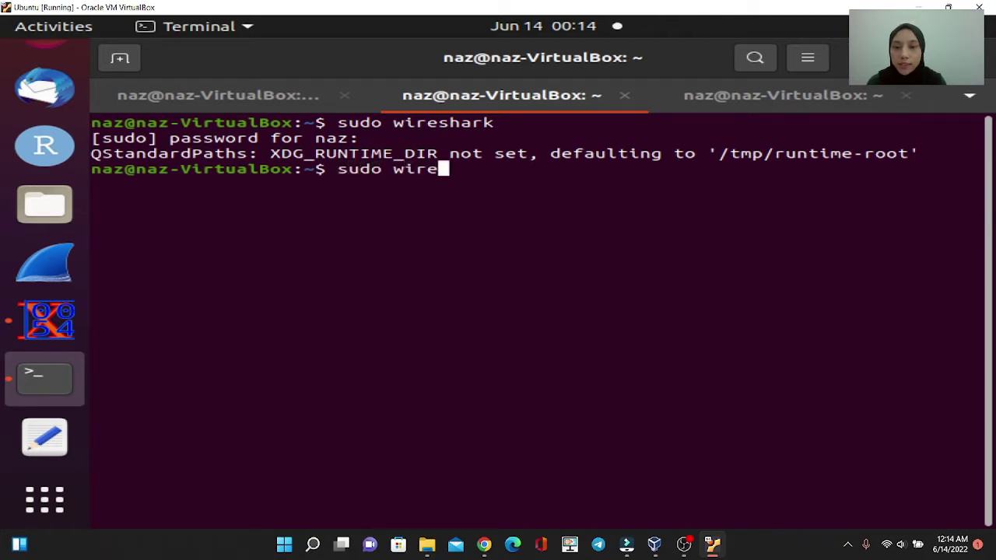
{"action": "type", "text": "hark"}
{"action": "key", "text": "Return"}
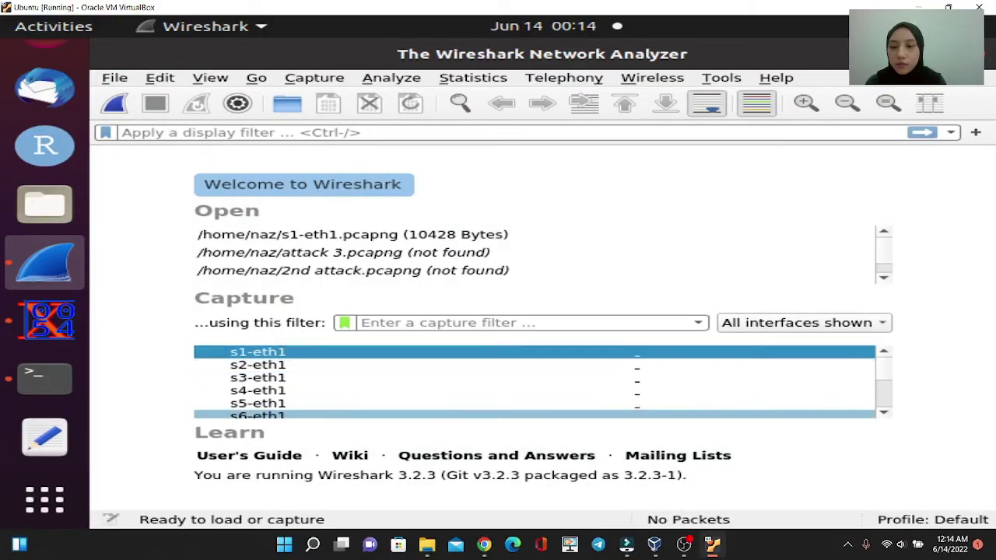
Start a live Wireshark capture on s2-eth6, then bring the Ubuntu terminal back to the front.
{"action": "scroll", "coordinate": [537, 381], "scroll_direction": "down", "scroll_amount": 15}
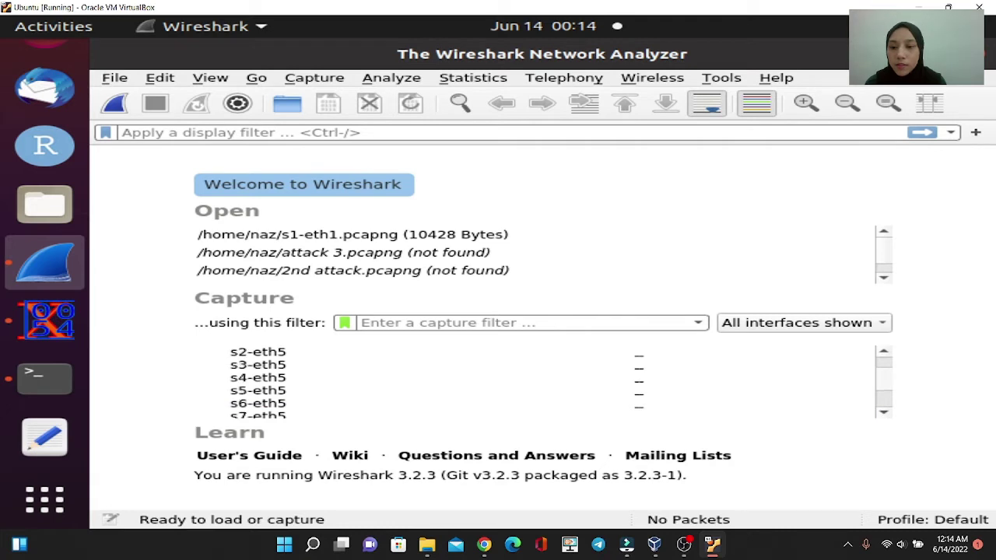
{"action": "scroll", "coordinate": [537, 381], "scroll_direction": "down", "scroll_amount": 4}
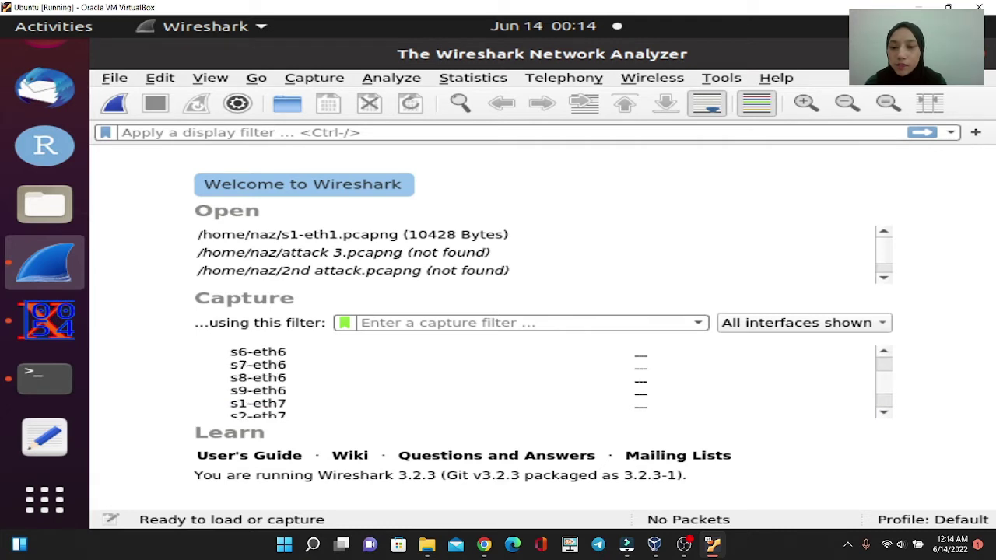
{"action": "scroll", "coordinate": [537, 382], "scroll_direction": "up", "scroll_amount": 3}
{"action": "left_click", "coordinate": [536, 389]}
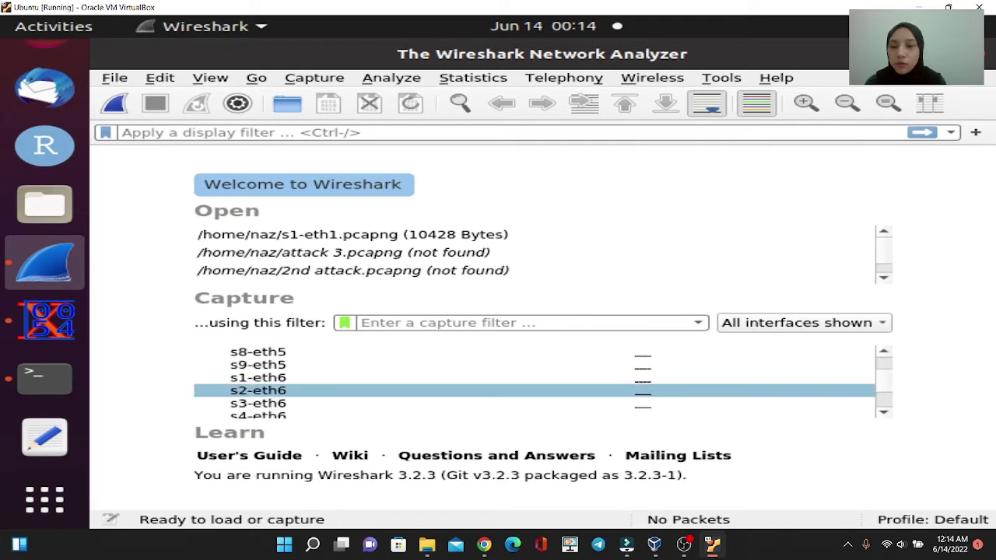
{"action": "key", "text": "ctrl+e"}
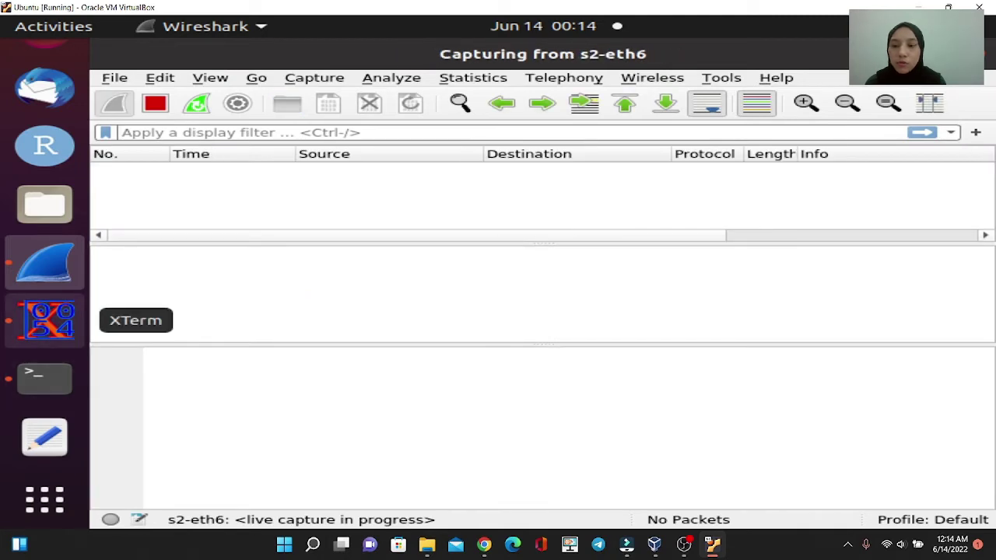
{"action": "left_click", "coordinate": [49, 319]}
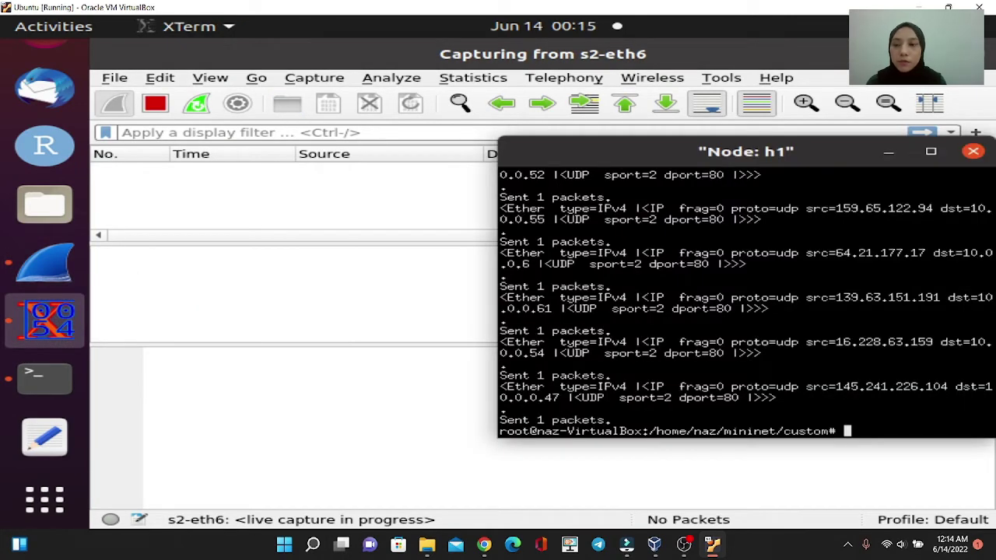
{"action": "left_click", "coordinate": [973, 151]}
Run 'xterm h4 h6 h56' at the mininet prompt to open terminals for hosts h4, h6 and h56.
{"action": "left_click", "coordinate": [44, 379]}
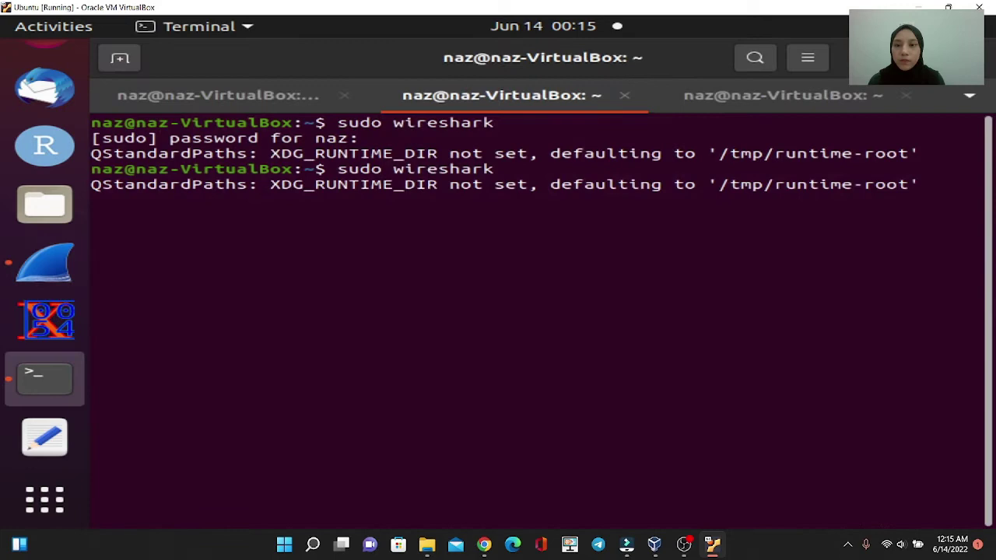
{"action": "key", "text": "ctrl+Page_Down"}
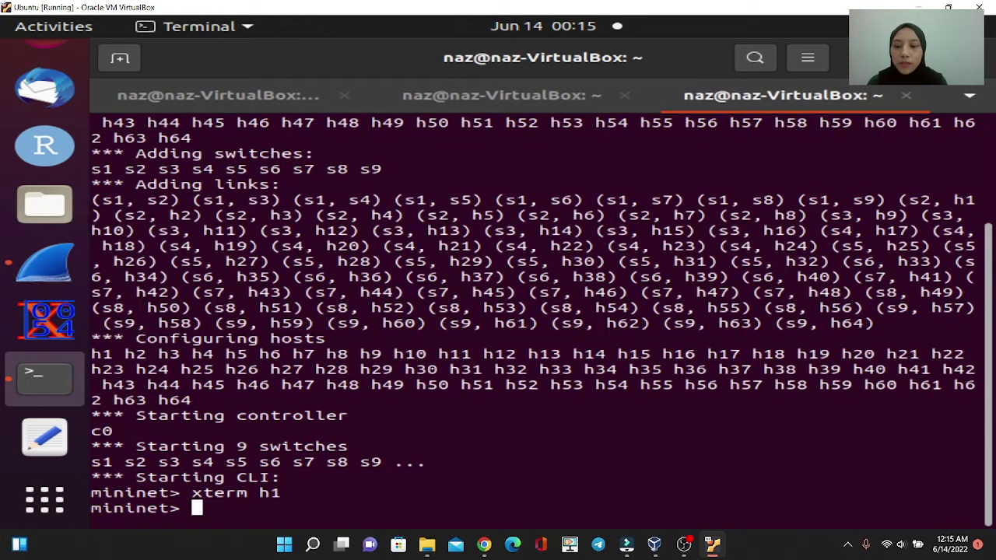
{"action": "type", "text": "xterm "}
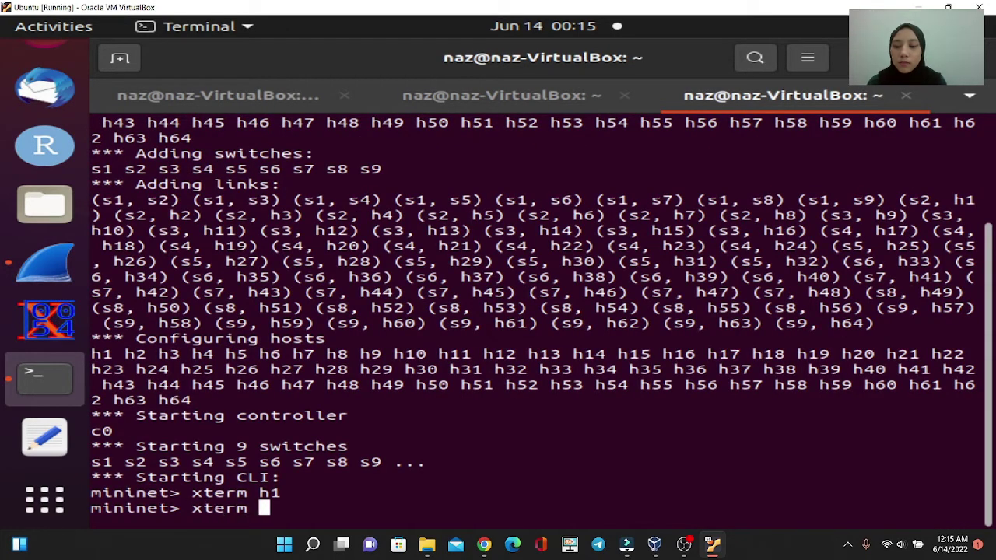
{"action": "type", "text": "h4 h6 h5"}
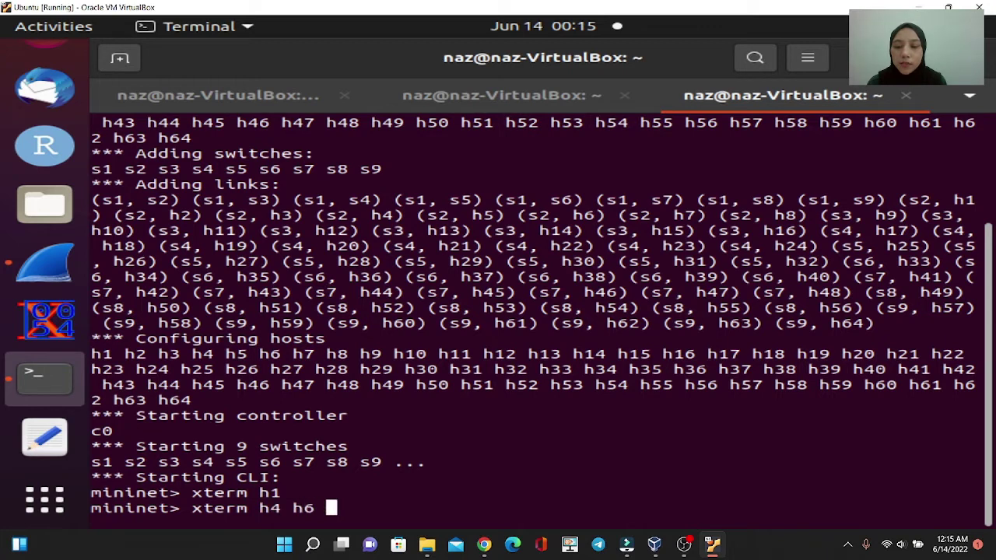
{"action": "type", "text": "6"}
{"action": "key", "text": "Return"}
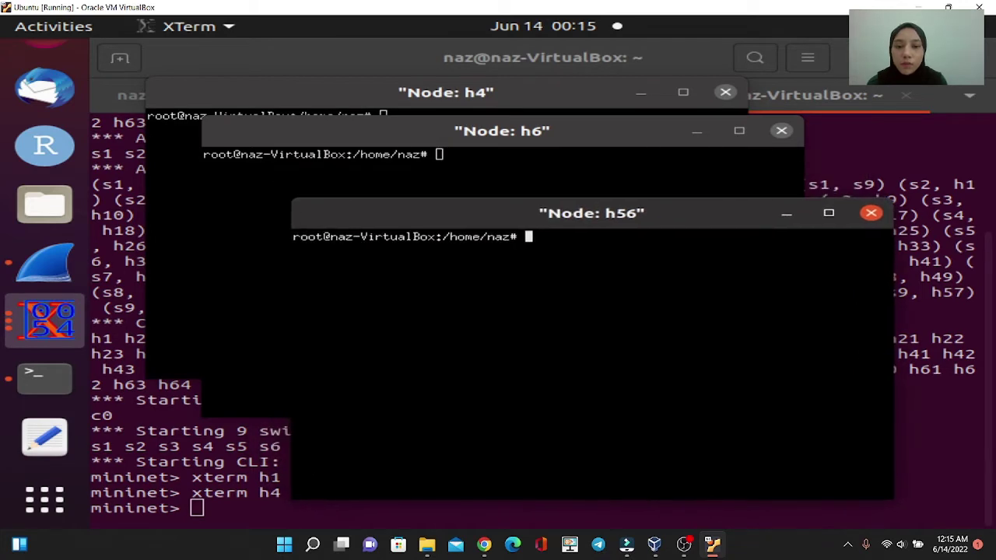
In h56's xterm, log the session to h56.txt, run 'tcpdump -v', and minimize the window.
{"action": "type", "text": "script h"}
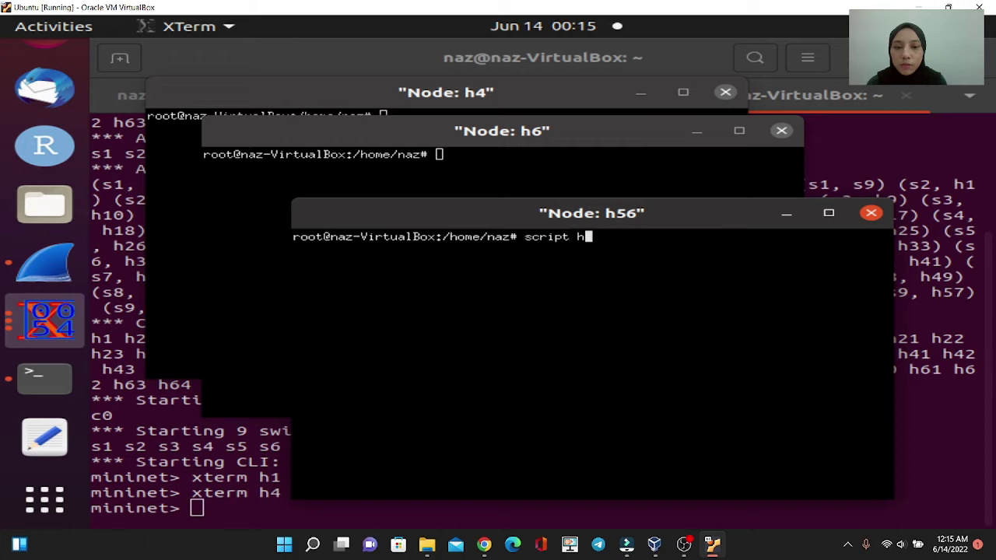
{"action": "type", "text": "56.txt"}
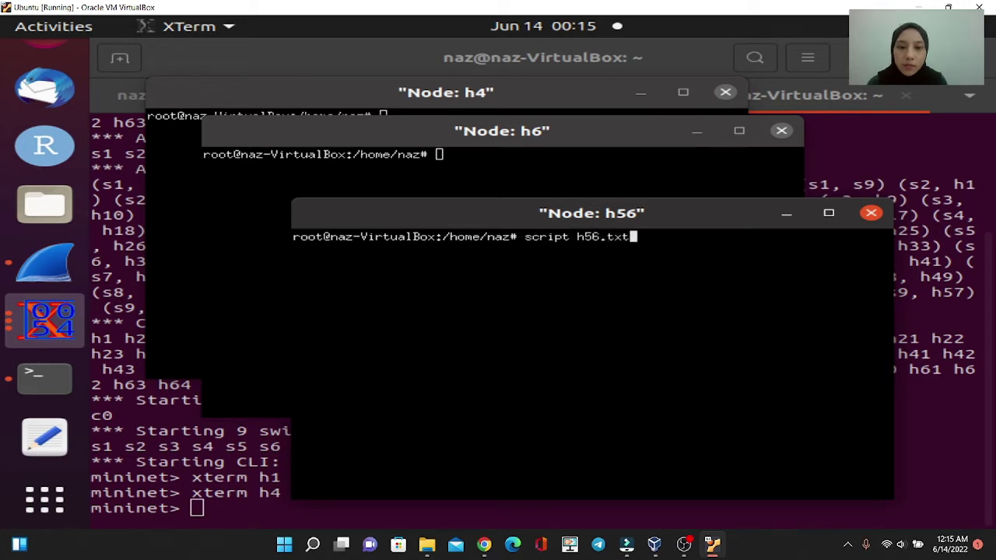
{"action": "key", "text": "Return"}
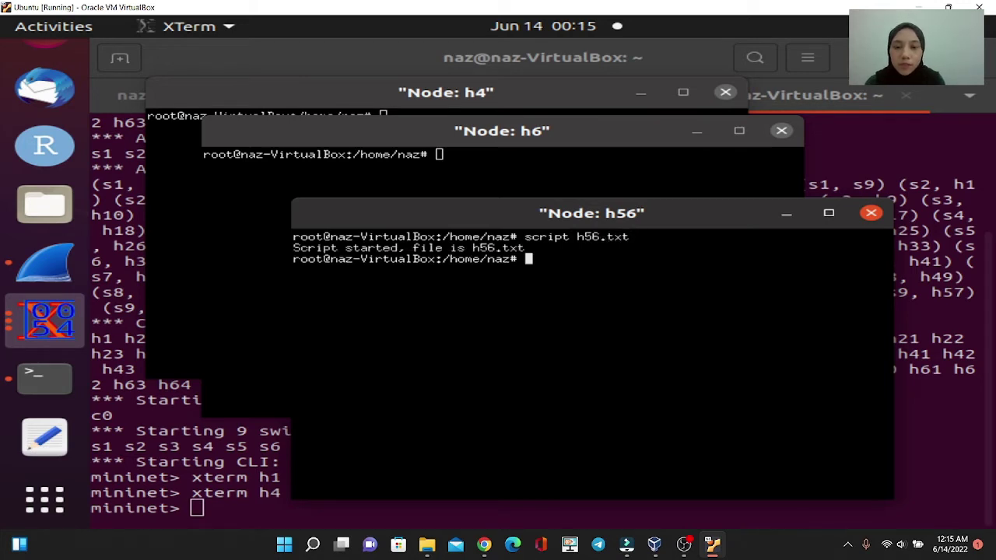
{"action": "type", "text": "tcp"}
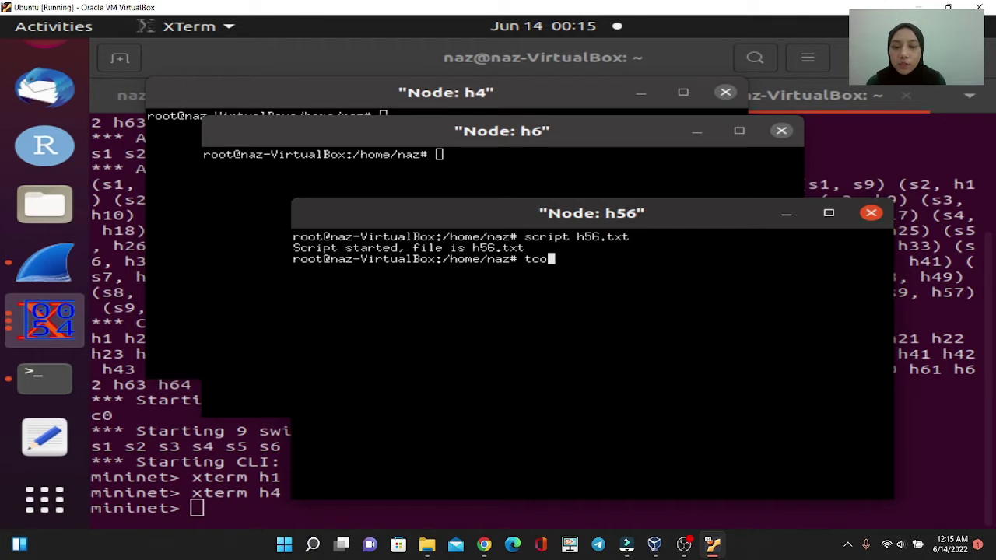
{"action": "type", "text": "dump -v"}
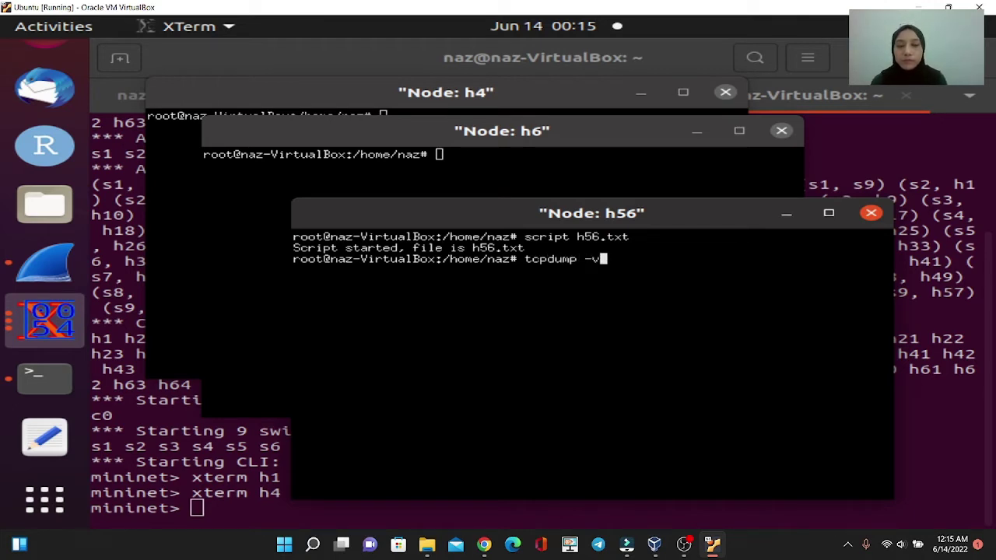
{"action": "key", "text": "Return"}
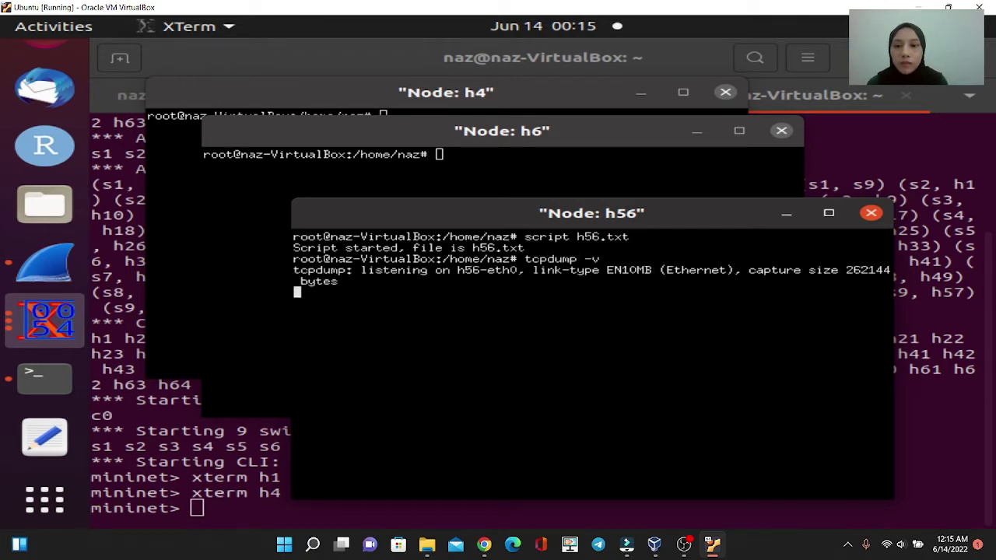
{"action": "left_click", "coordinate": [786, 213]}
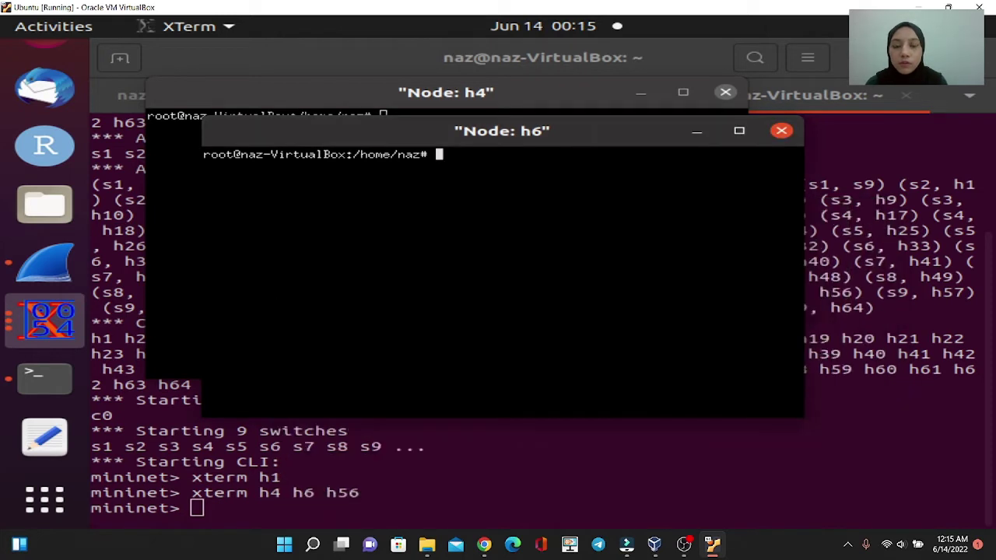
Move h6's shell into /home/naz/mininet/custom, shift its window lower right, and focus h4's window.
{"action": "type", "text": "cd "}
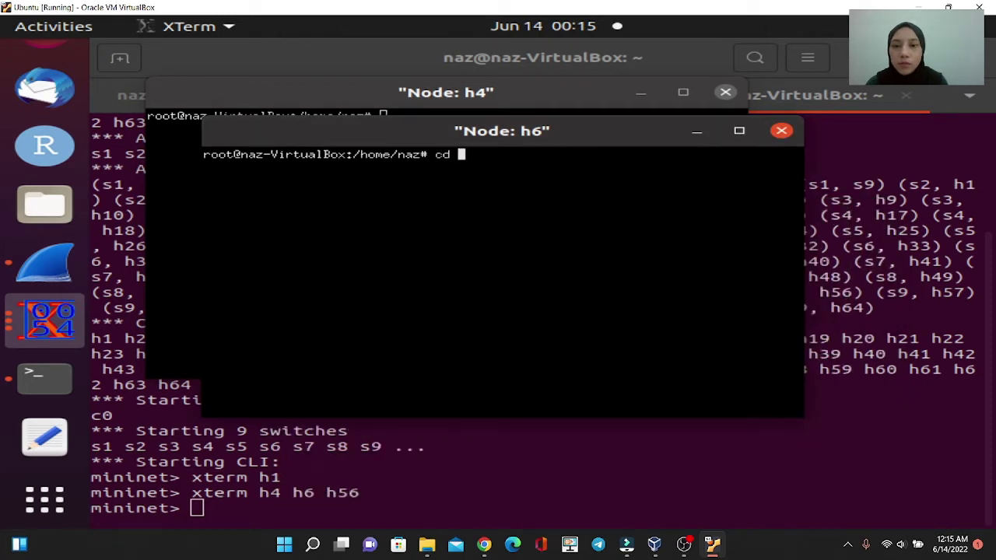
{"action": "type", "text": "/home/naz/"}
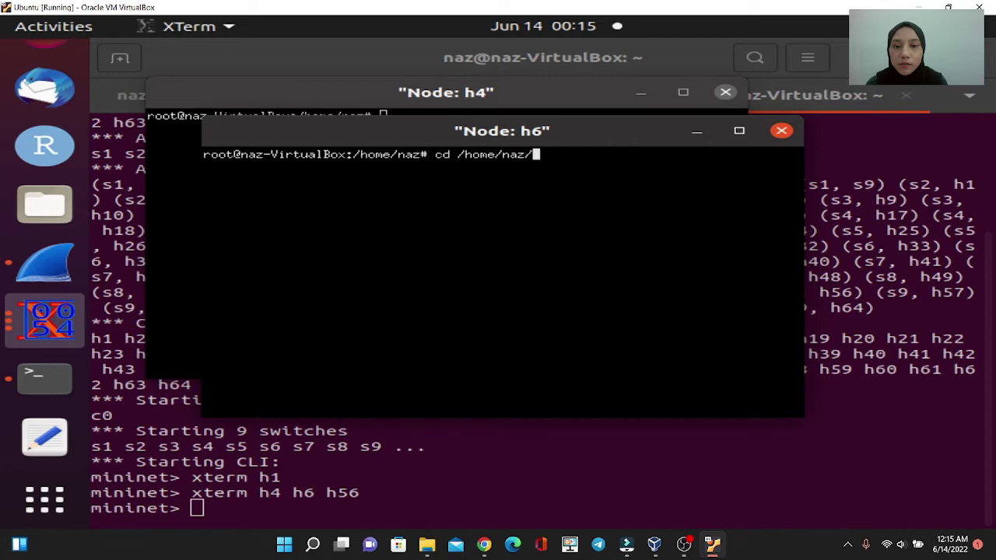
{"action": "type", "text": "mininet/cu"}
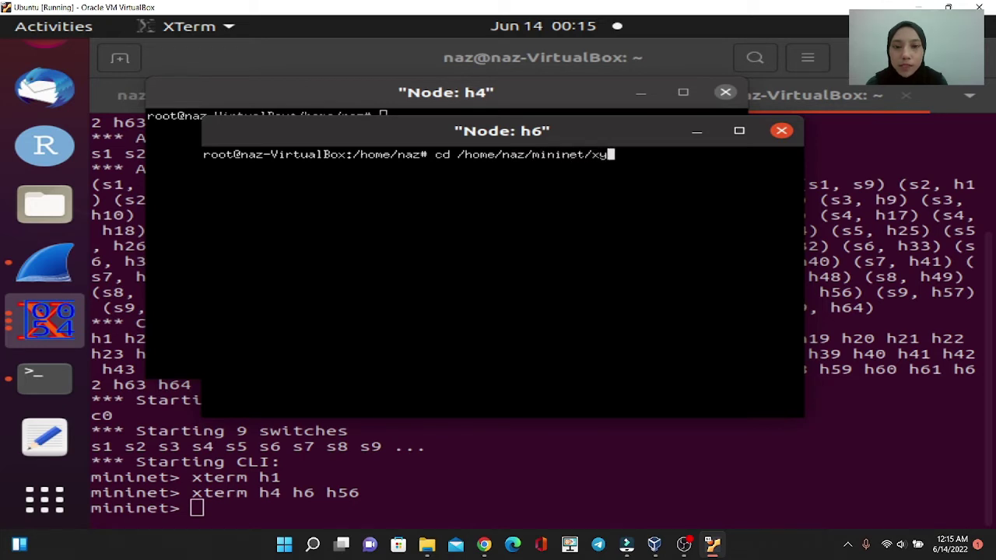
{"action": "key", "text": "BackSpace"}
{"action": "key", "text": "BackSpace"}
{"action": "type", "text": "custom"}
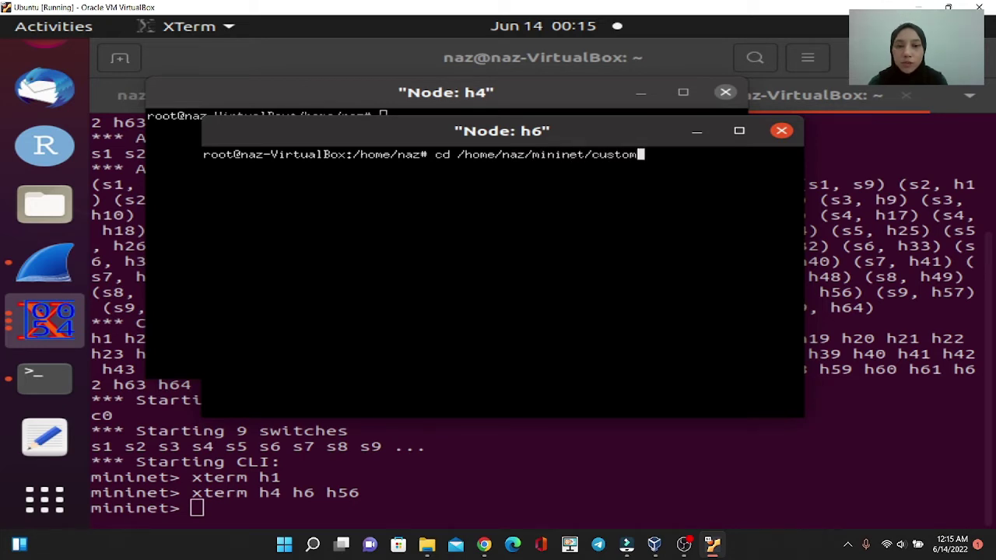
{"action": "key", "text": "Return"}
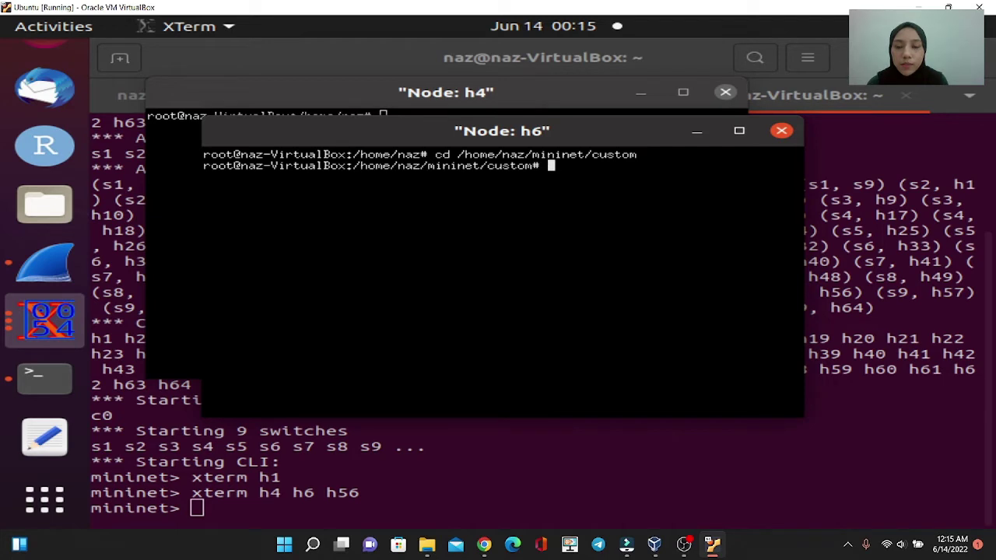
{"action": "left_click_drag", "start_coordinate": [502, 131], "coordinate": [634, 207]}
{"action": "left_click", "coordinate": [446, 92]}
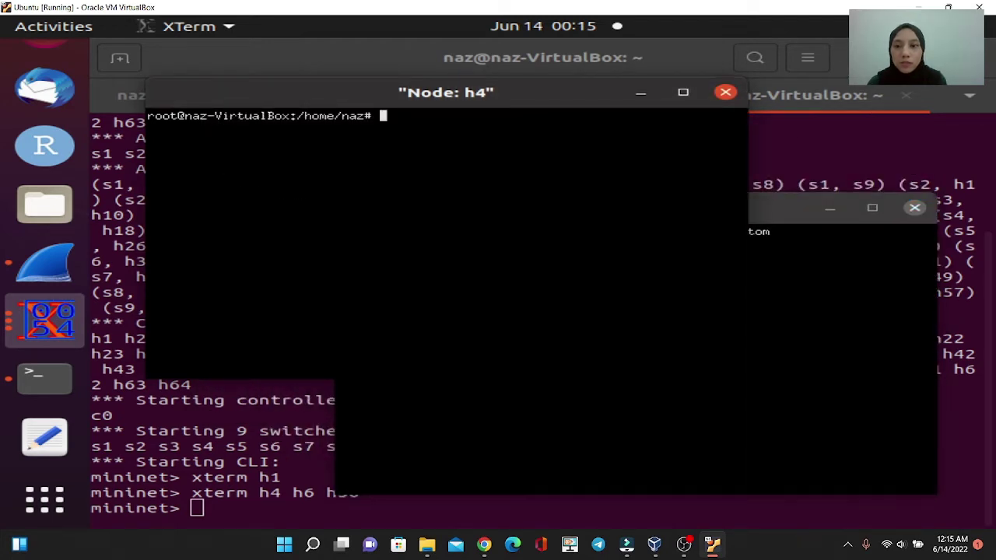
Move h4's shell into /home/naz/mininet/custom, shift its window down-right, and begin the 'python3 attacklaunch.py' command.
{"action": "type", "text": "cd /home/"}
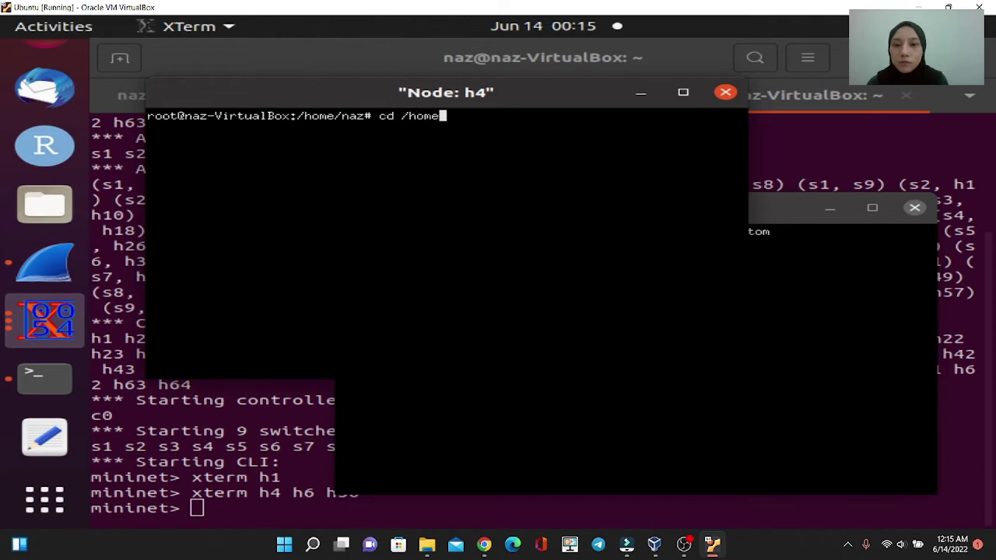
{"action": "type", "text": "naz/mi"}
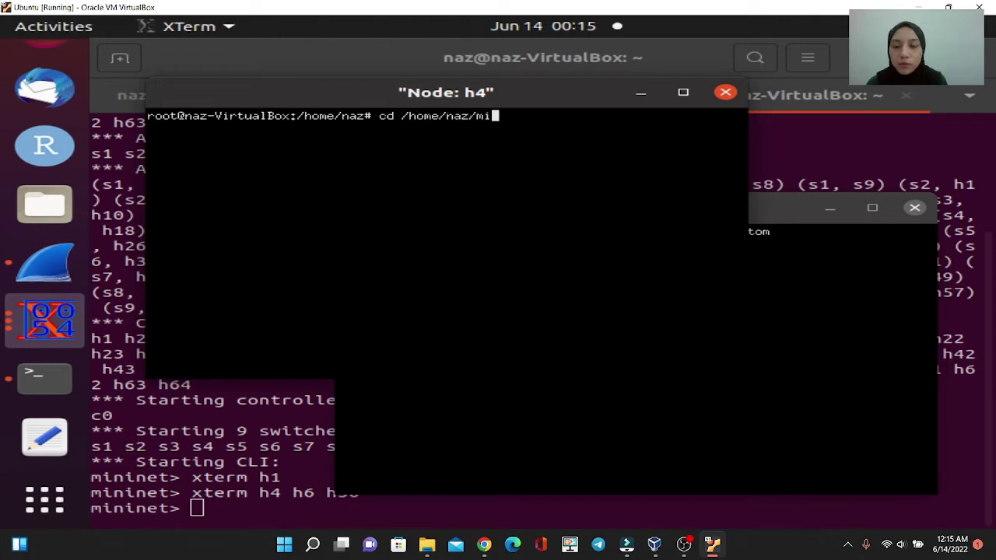
{"action": "type", "text": "ninet/cysr"}
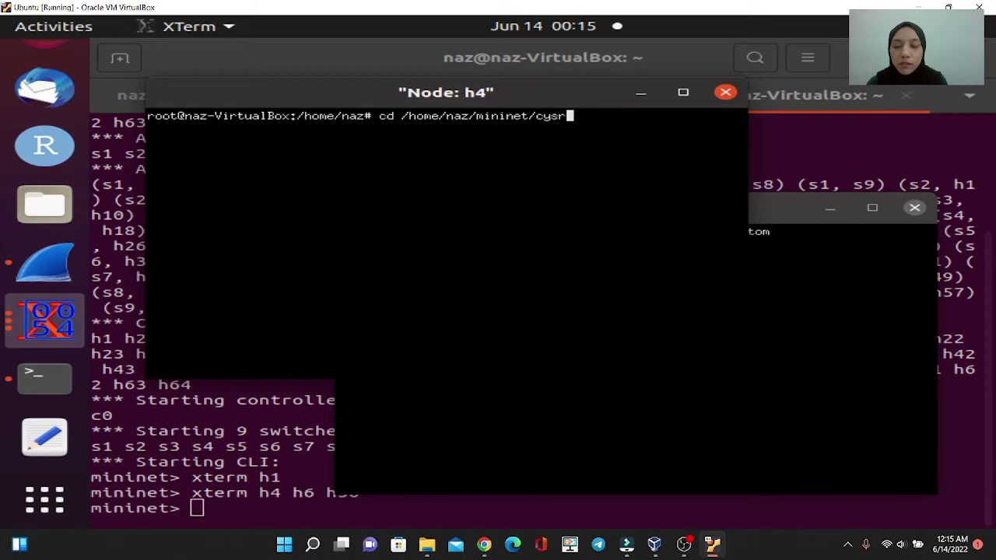
{"action": "key", "text": "BackSpace"}
{"action": "key", "text": "BackSpace"}
{"action": "key", "text": "BackSpace"}
{"action": "type", "text": "ustome"}
{"action": "key", "text": "Return"}
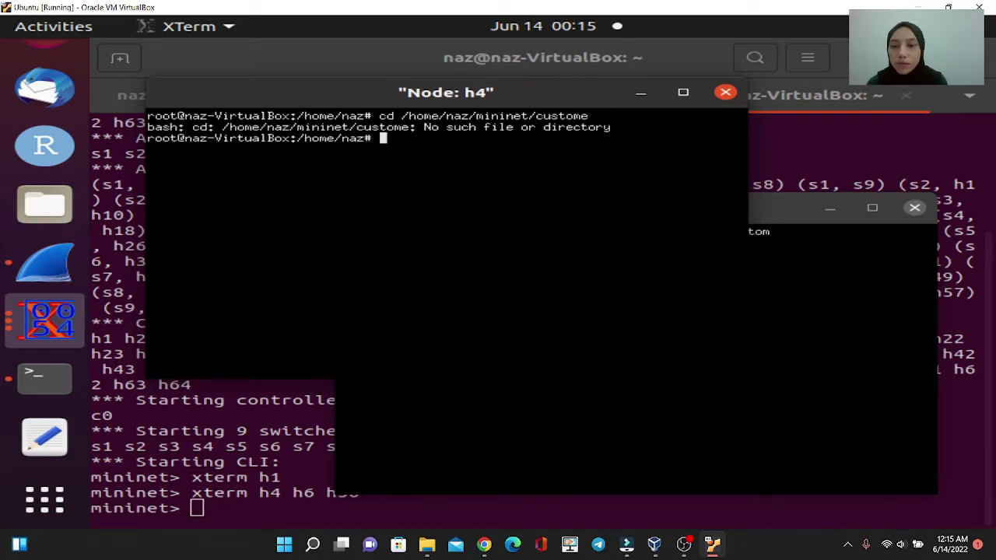
{"action": "type", "text": "cd /home/naz/mininet/custom"}
{"action": "key", "text": "Return"}
{"action": "left_click_drag", "start_coordinate": [445, 91], "coordinate": [676, 266]}
{"action": "type", "text": "python"}
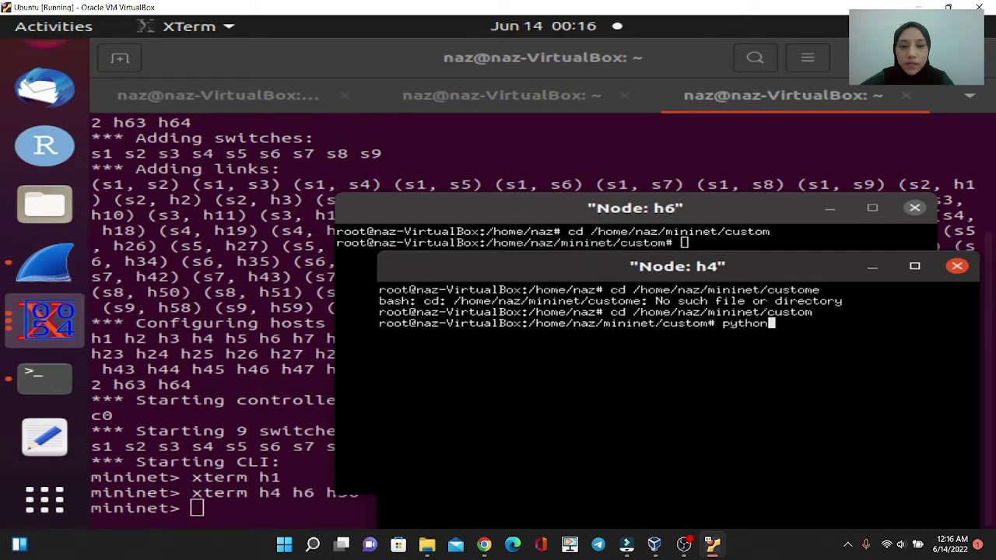
{"action": "type", "text": "3 "}
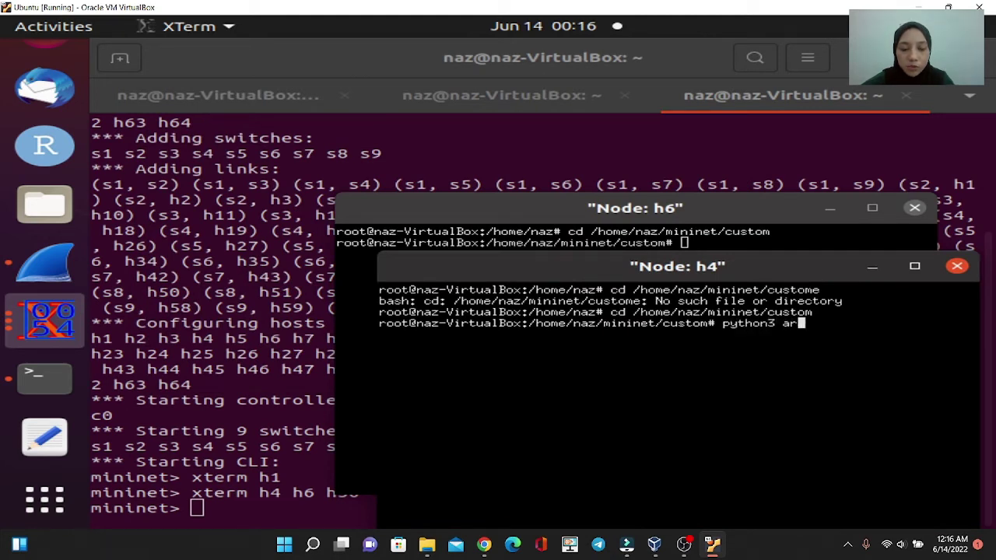
{"action": "type", "text": "attackl"}
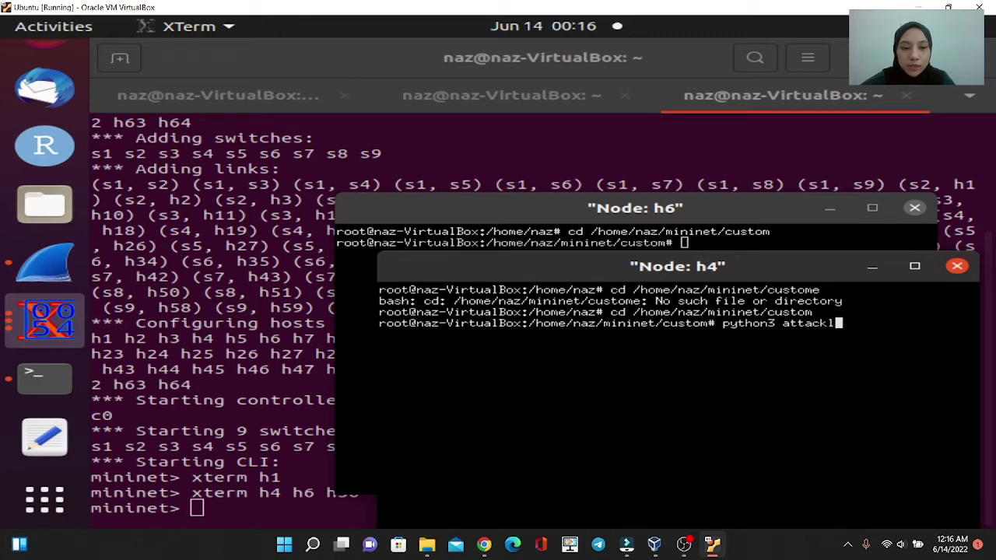
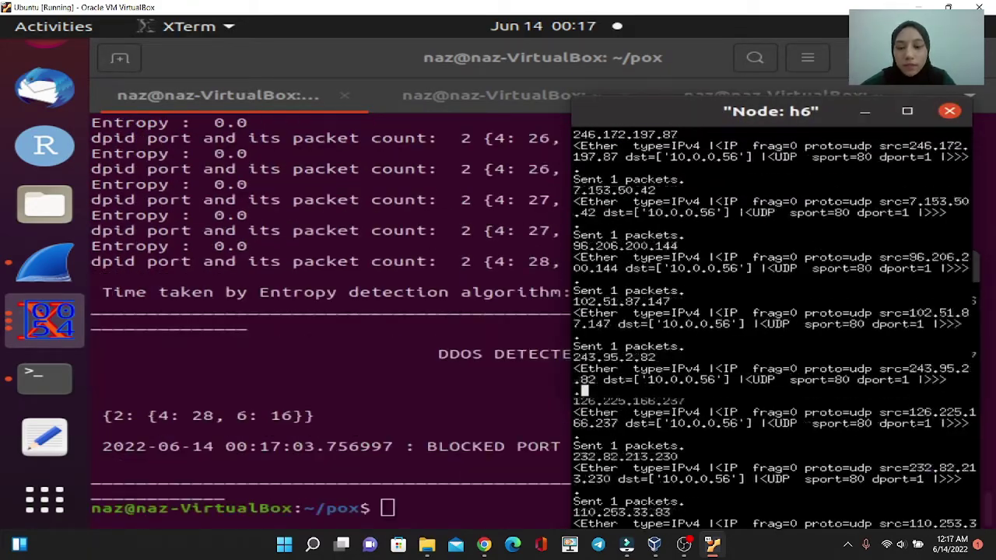
Minimize the h4 and h6 attack xterms and stop the s2-eth6 live capture.
{"action": "key", "text": "alt+Tab"}
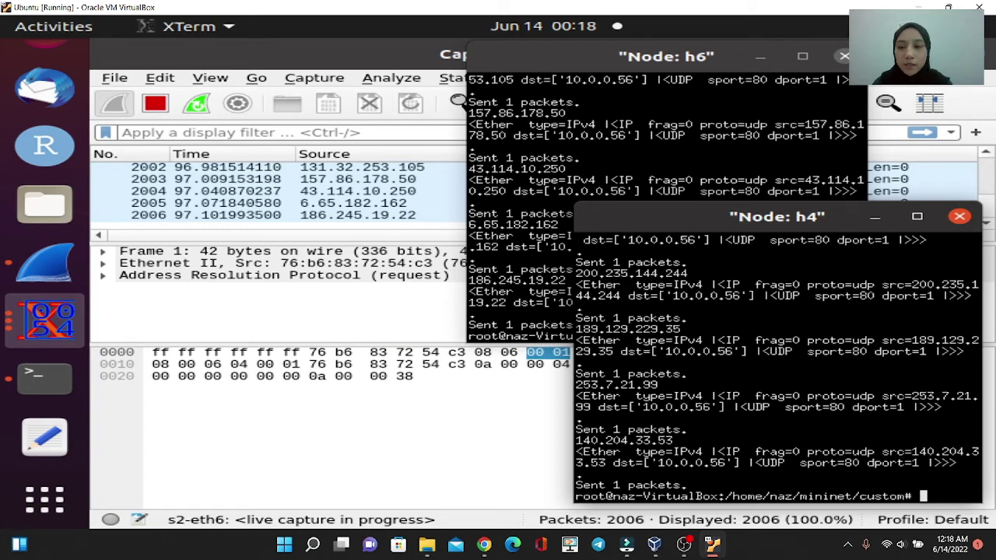
{"action": "left_click", "coordinate": [875, 216]}
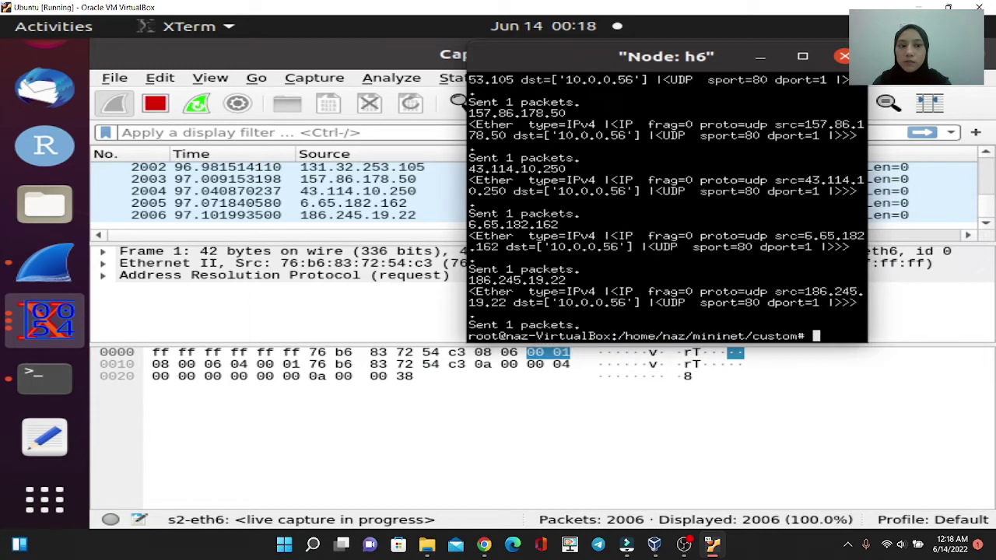
{"action": "left_click", "coordinate": [760, 56]}
{"action": "key", "text": "ctrl+e"}
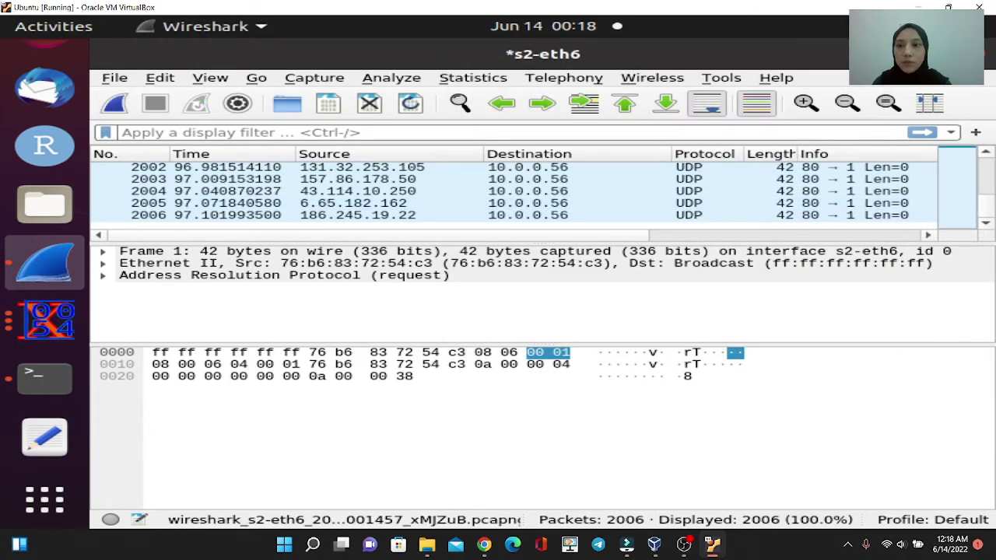
Export the captured packet dissections as a CSV file named 'attack'.
{"action": "left_click", "coordinate": [114, 78]}
{"action": "left_click", "coordinate": [630, 298]}
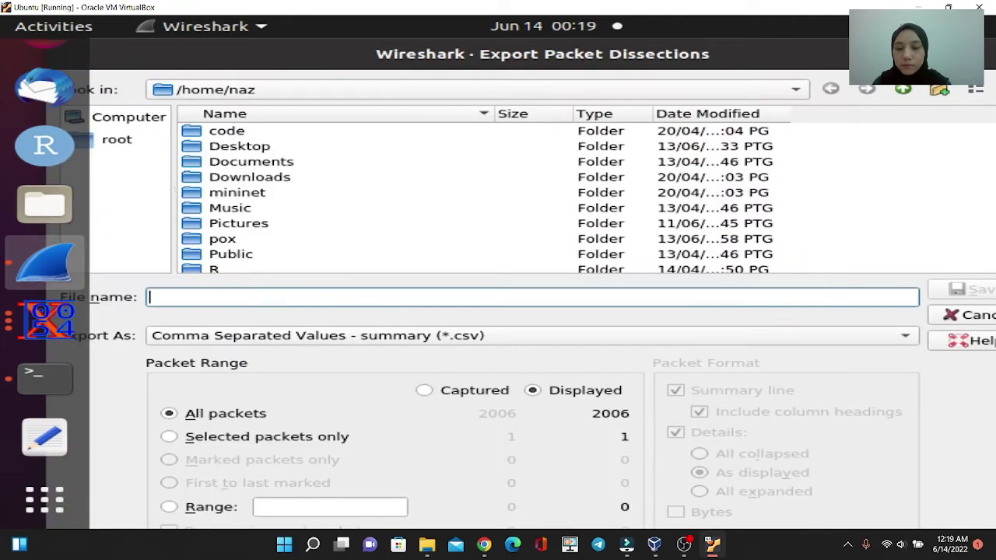
{"action": "type", "text": "attack"}
{"action": "key", "text": "Return"}
Plot the s2-eth6 packet rate as an I/O graph from the Statistics menu.
{"action": "left_click", "coordinate": [473, 77]}
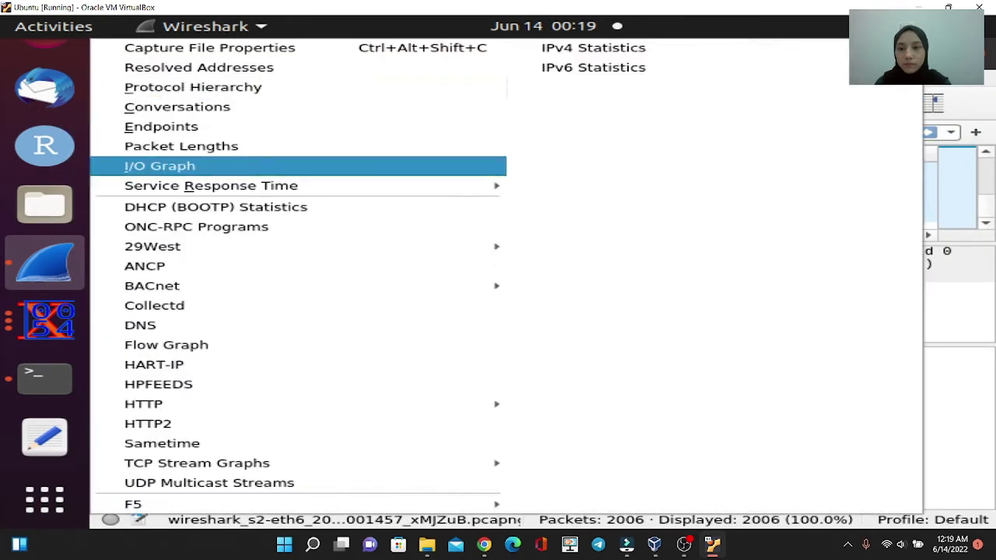
{"action": "left_click", "coordinate": [160, 166]}
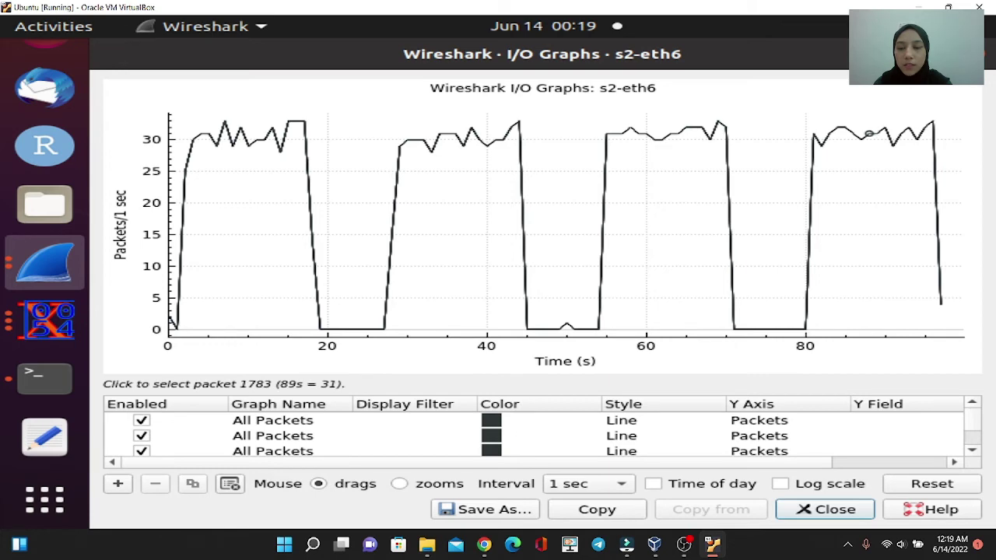
Start saving the I/O graph, then review the POX output showing DDOS DETECTED and port 4 blocked.
{"action": "left_click", "coordinate": [487, 509]}
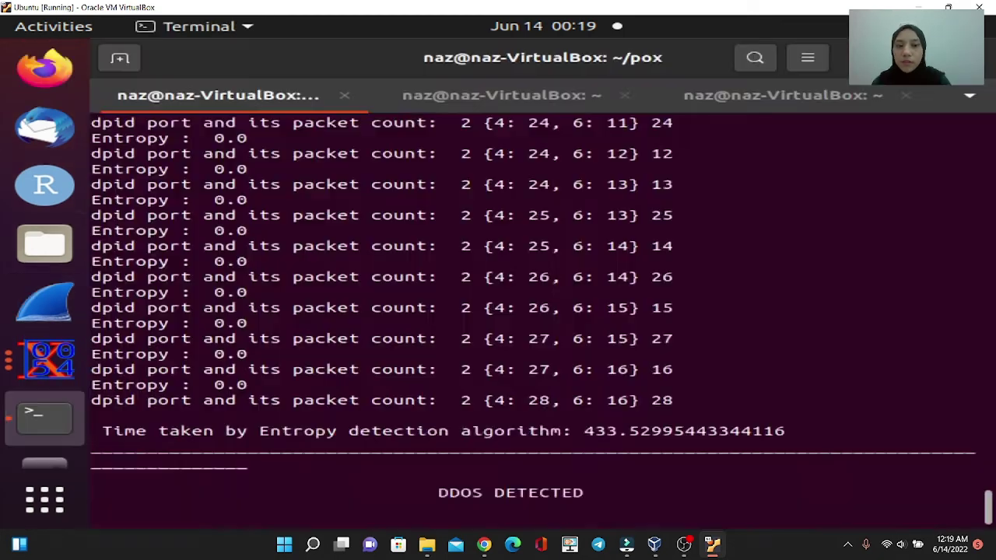
{"action": "scroll", "coordinate": [537, 311], "scroll_direction": "up", "scroll_amount": 15}
{"action": "scroll", "coordinate": [537, 311], "scroll_direction": "down", "scroll_amount": 15}
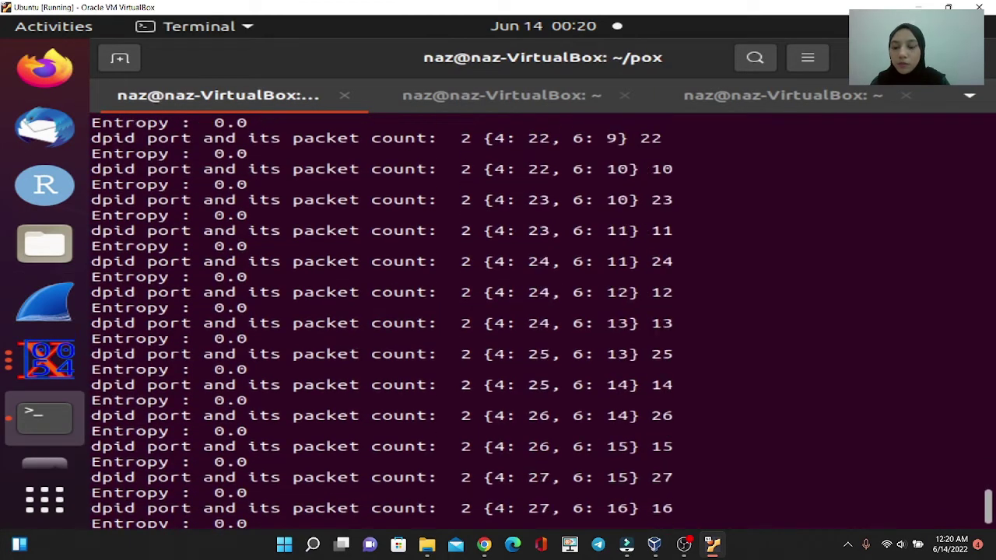
{"action": "left_click_drag", "start_coordinate": [102, 292], "coordinate": [973, 293]}
{"action": "left_click", "coordinate": [973, 293]}
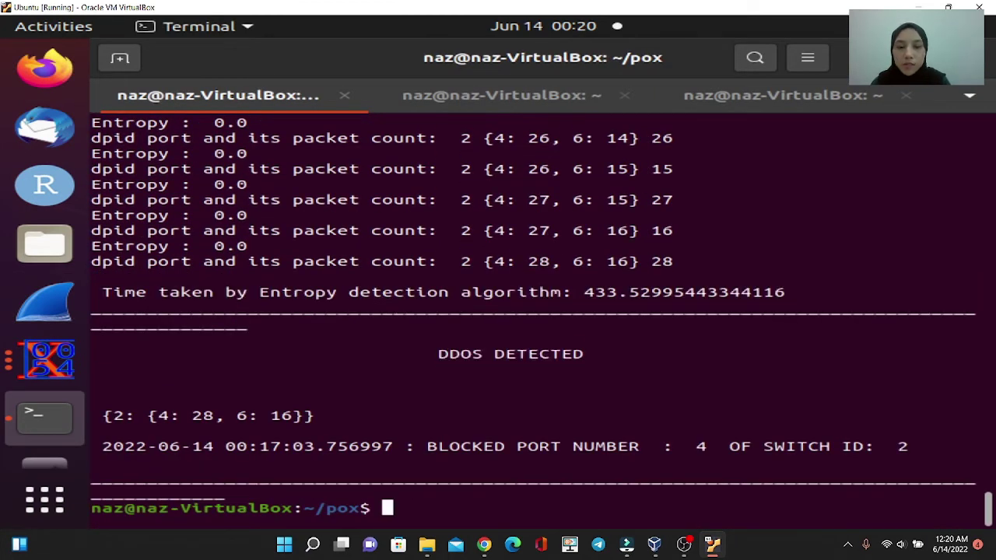